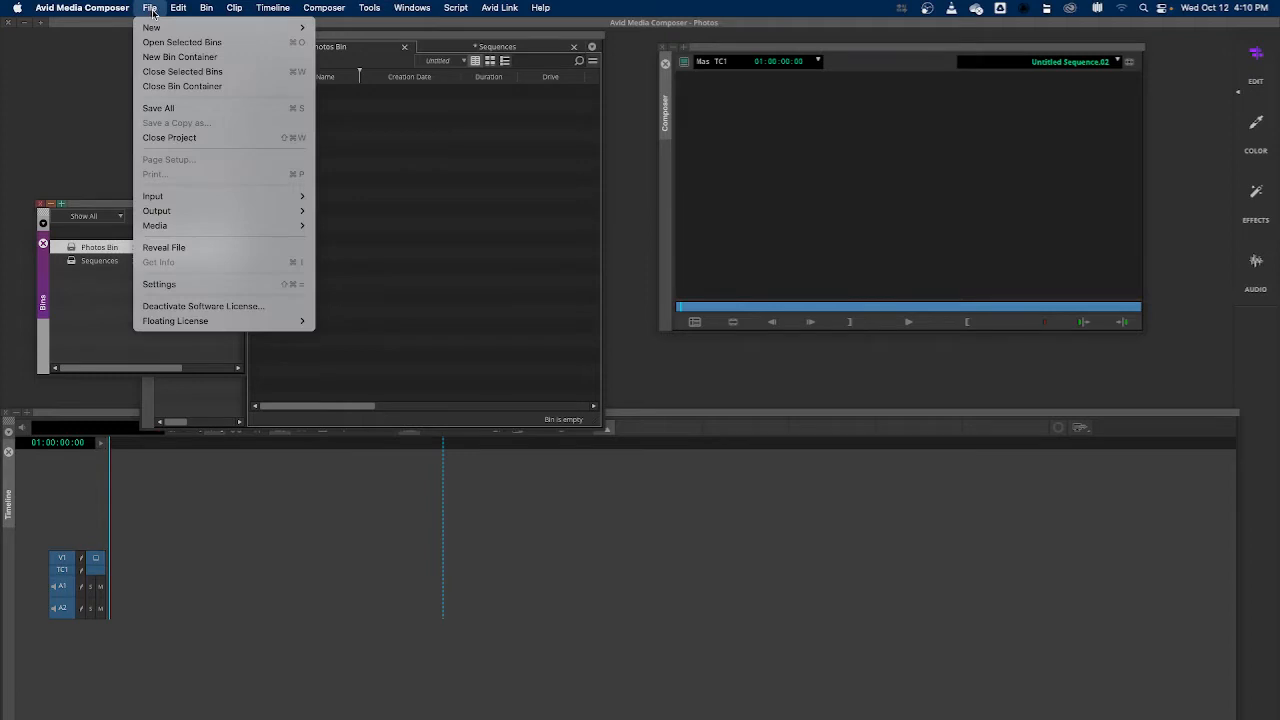
pyautogui.moveTo(180, 197)
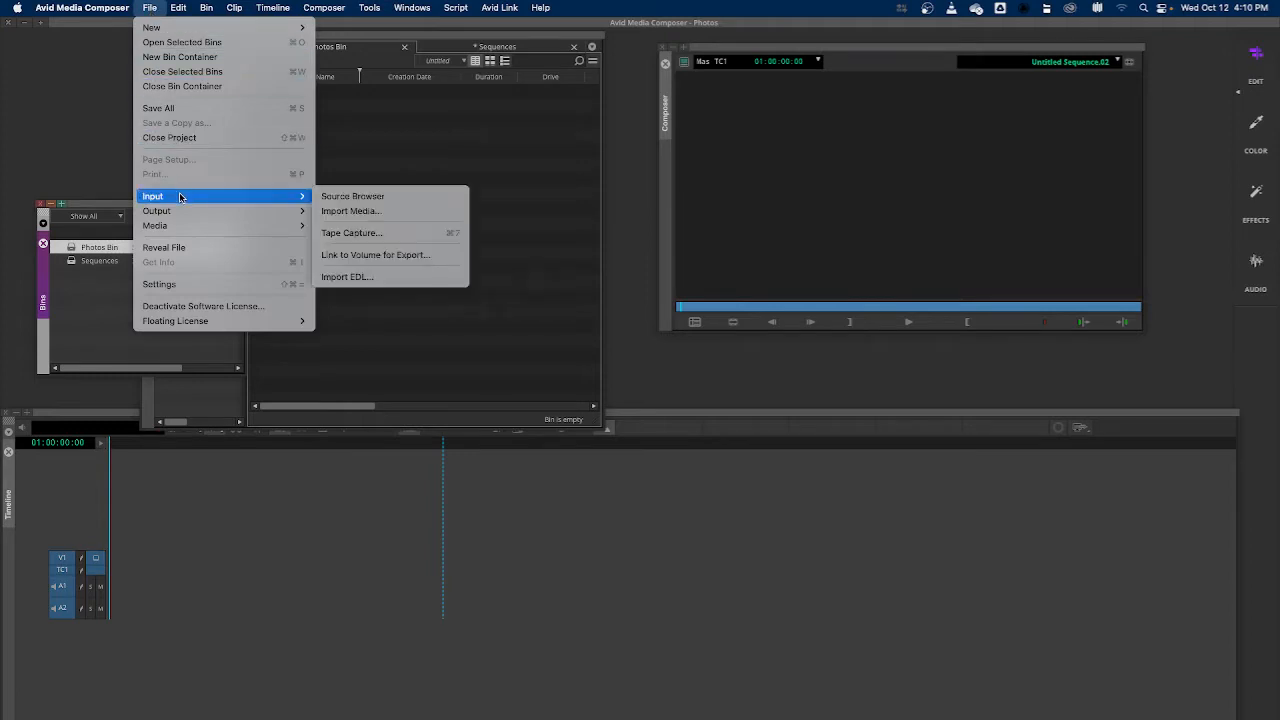
pyautogui.click(366, 213)
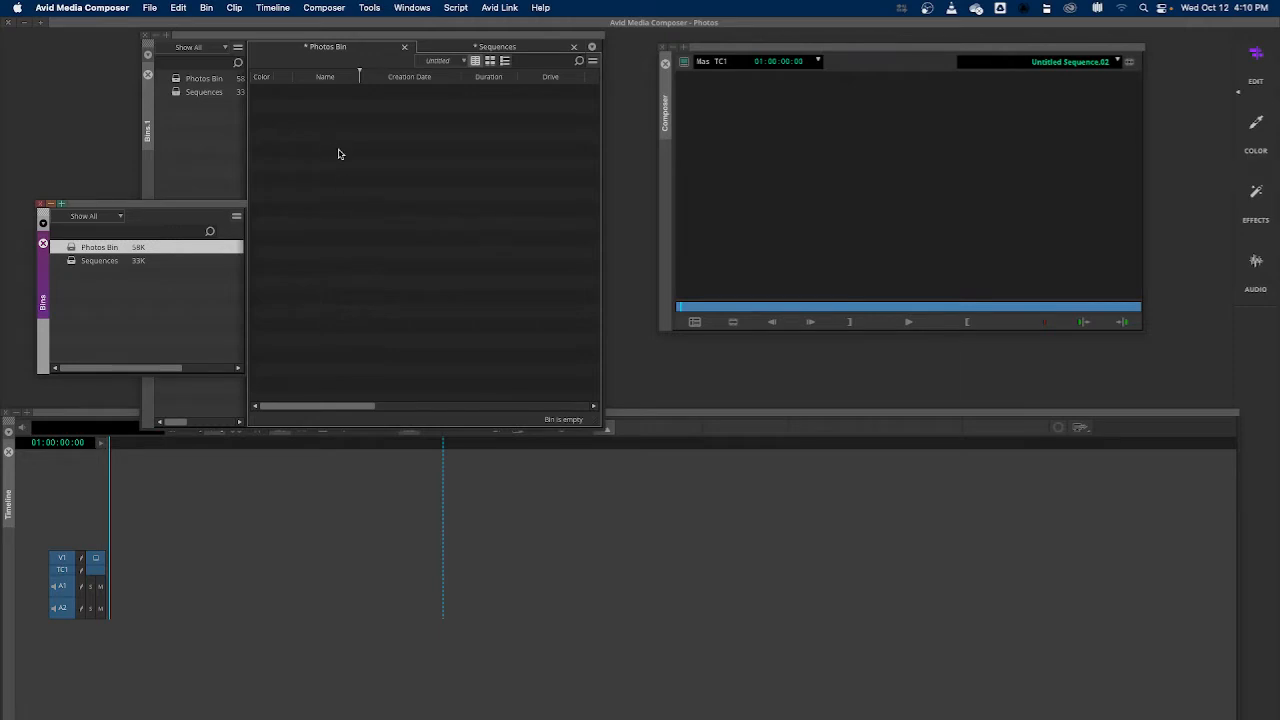
pyautogui.click(149, 8)
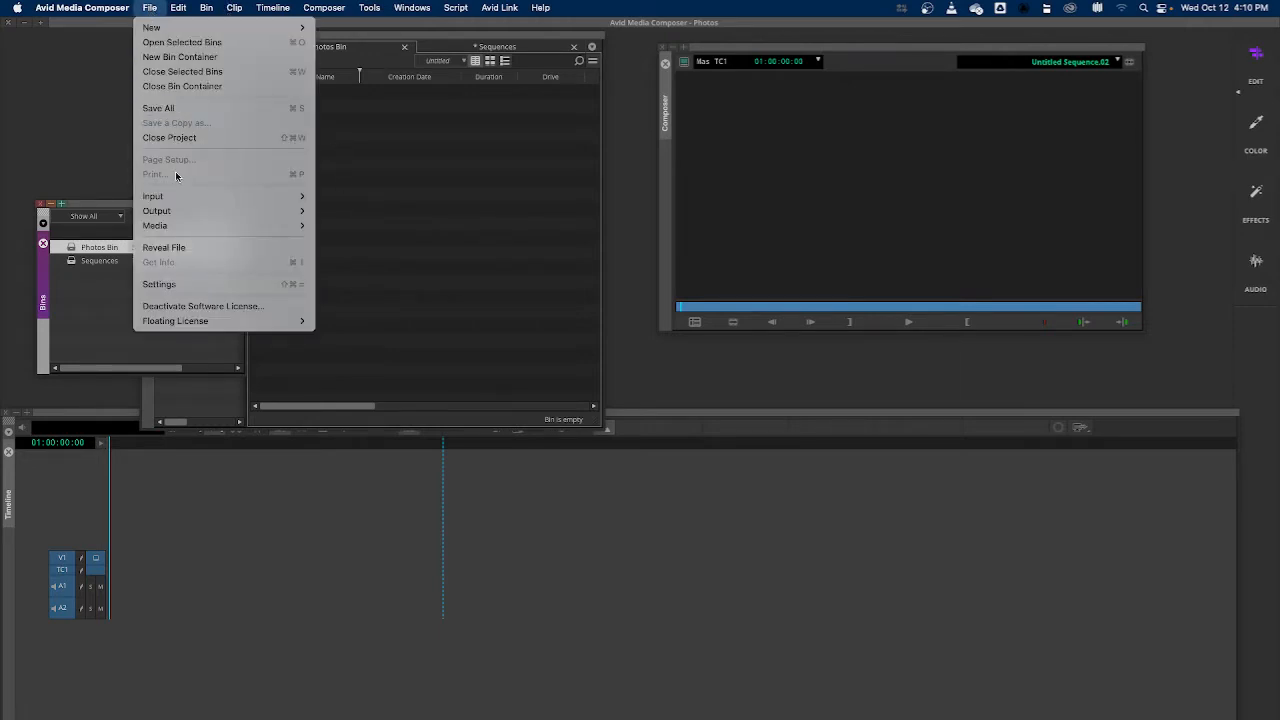
pyautogui.moveTo(309, 196)
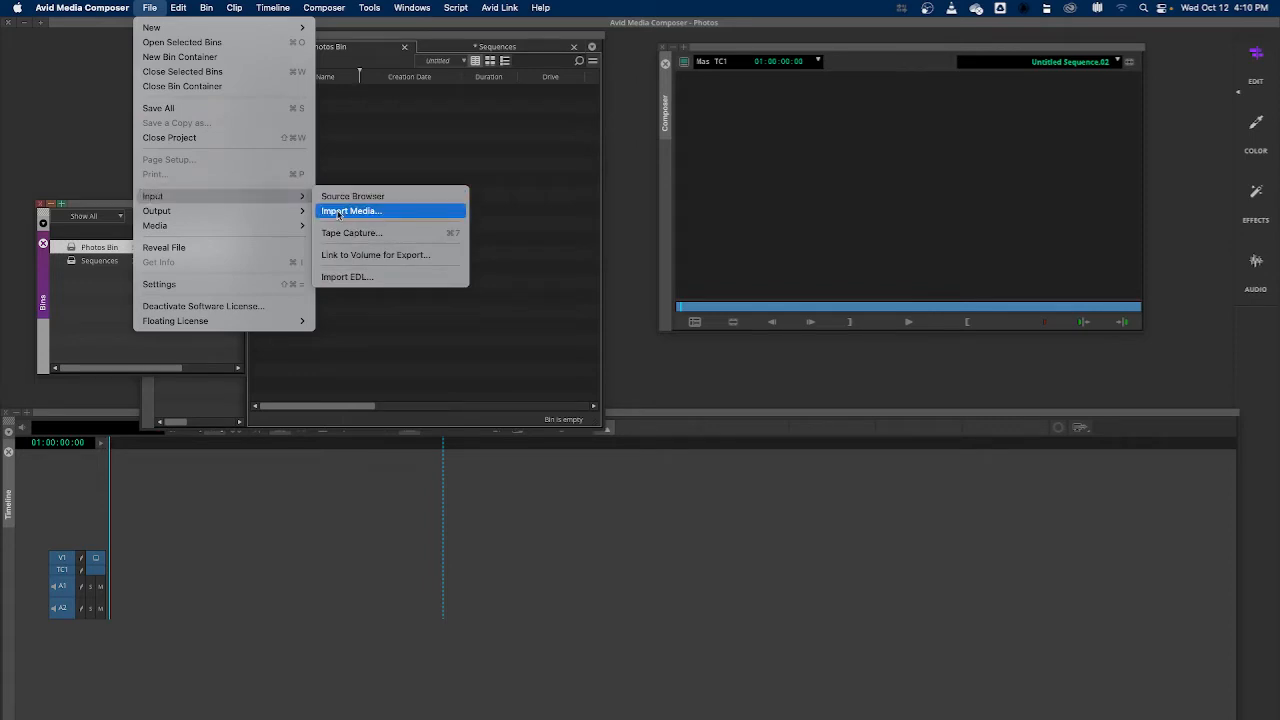
pyautogui.click(339, 213)
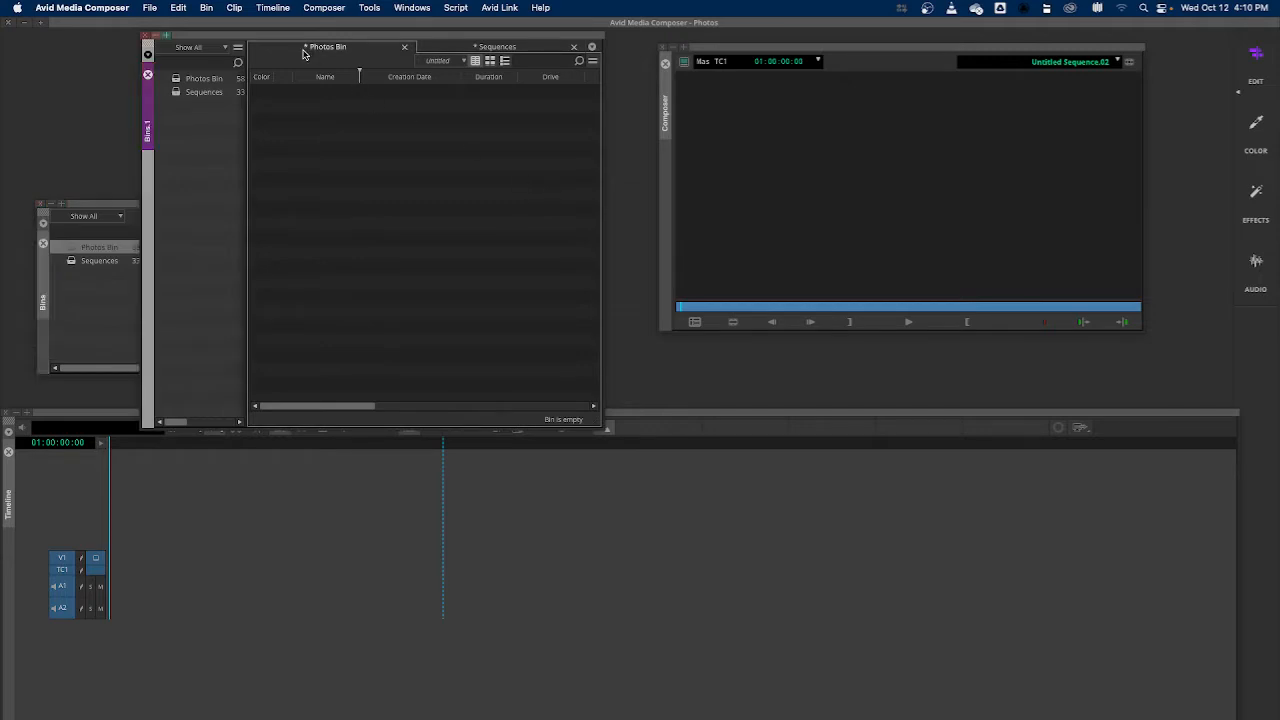
# - Start a media import into the Photos Bin and select IMG_0296.JPG through IMG_0308.JPG in the 100CANON folder
pyautogui.click(148, 9)
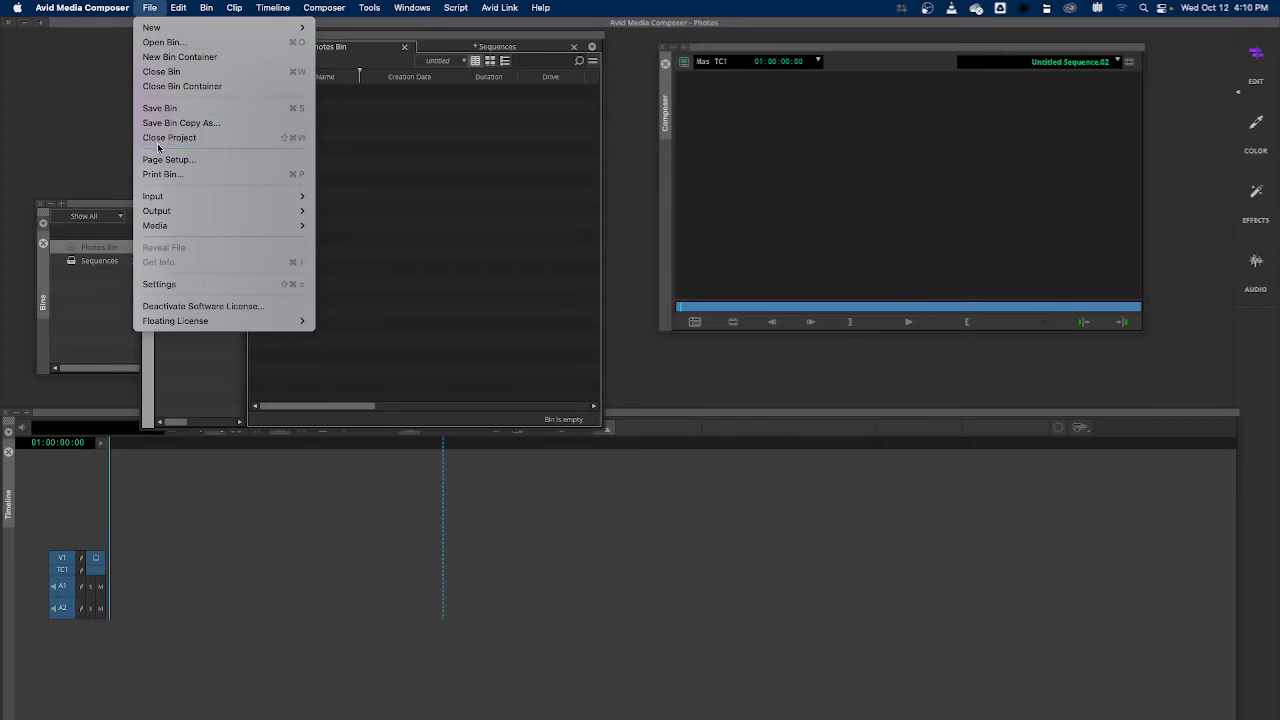
pyautogui.moveTo(279, 197)
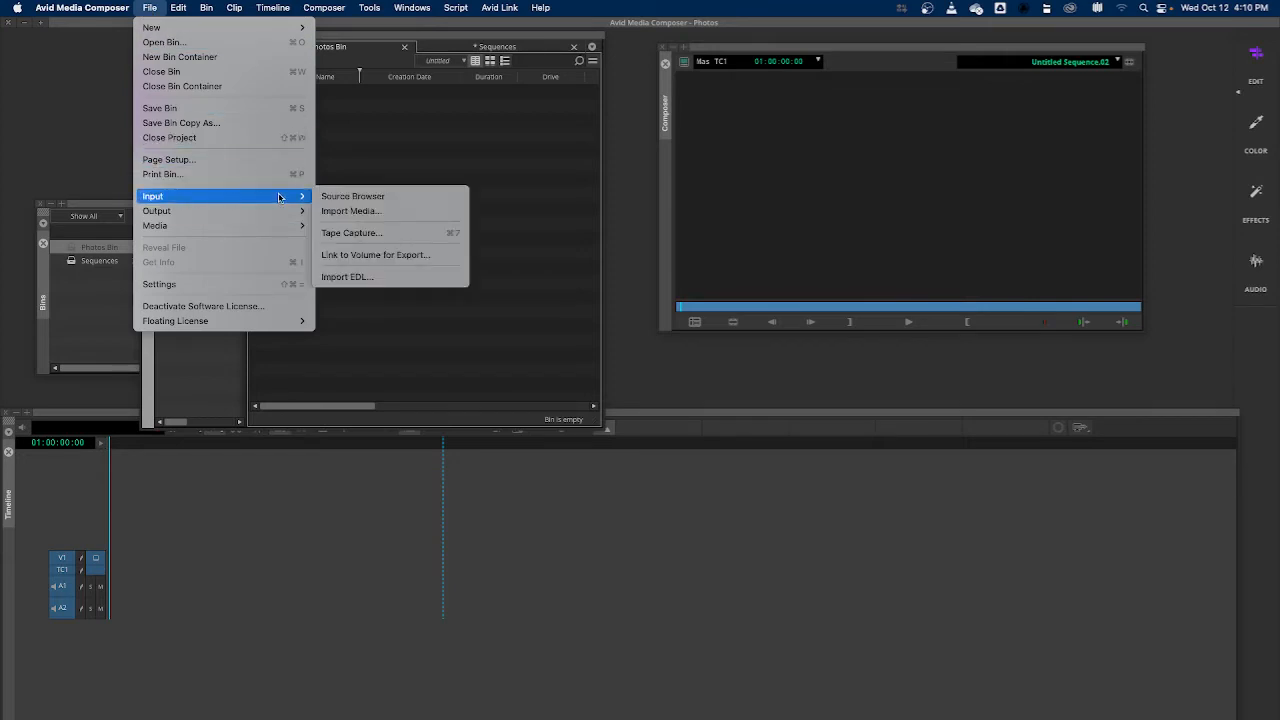
pyautogui.click(352, 211)
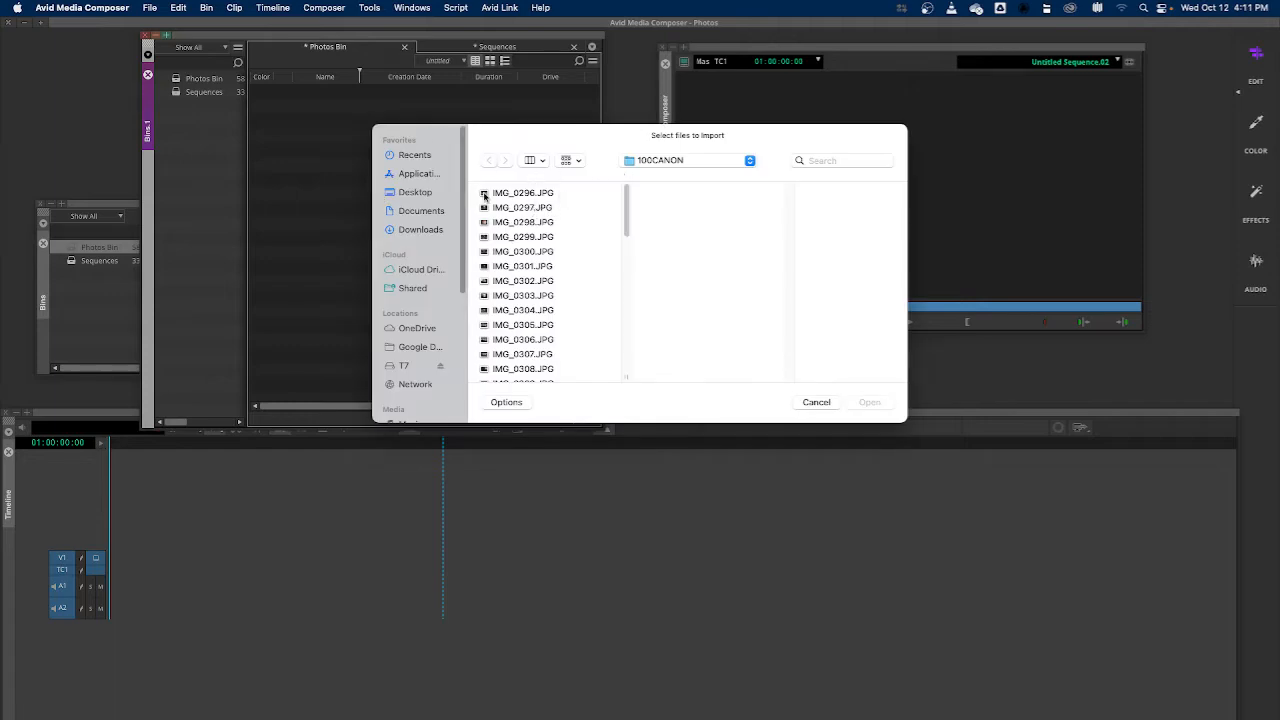
pyautogui.click(484, 194)
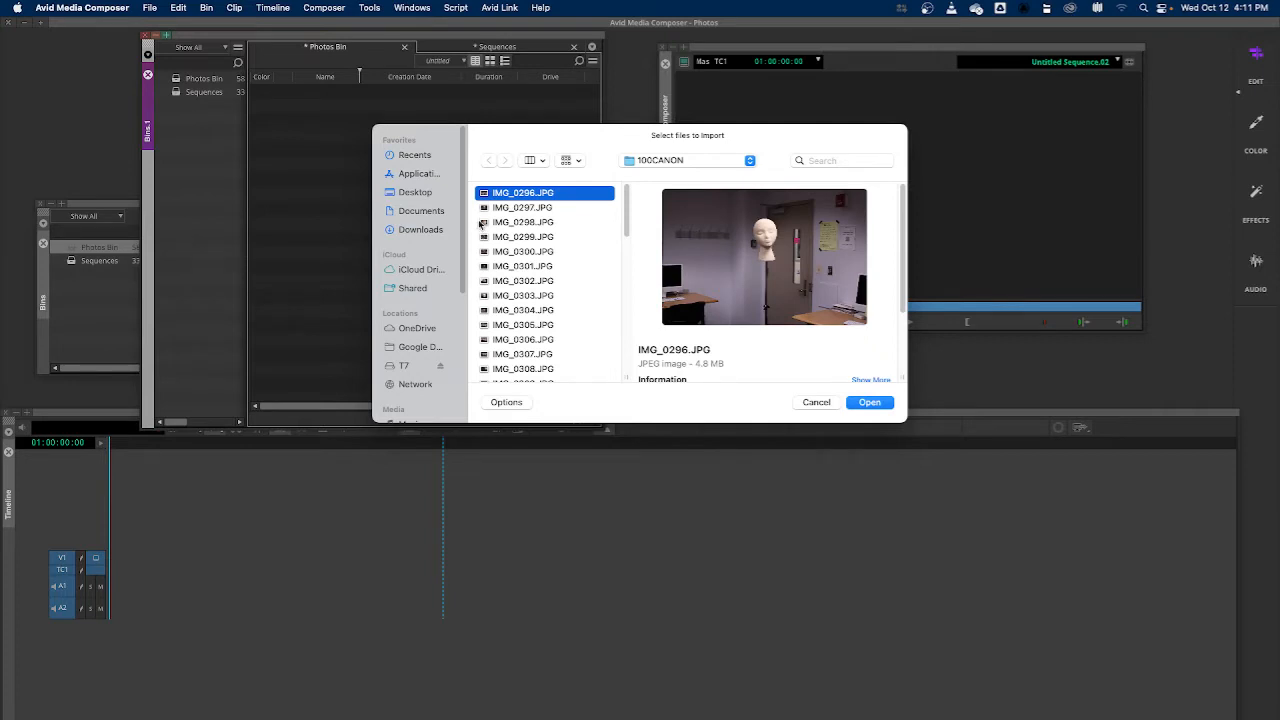
pyautogui.keyDown('shift'); pyautogui.click(484, 209); pyautogui.keyUp('shift')
pyautogui.keyDown('shift'); pyautogui.click(484, 222); pyautogui.keyUp('shift')
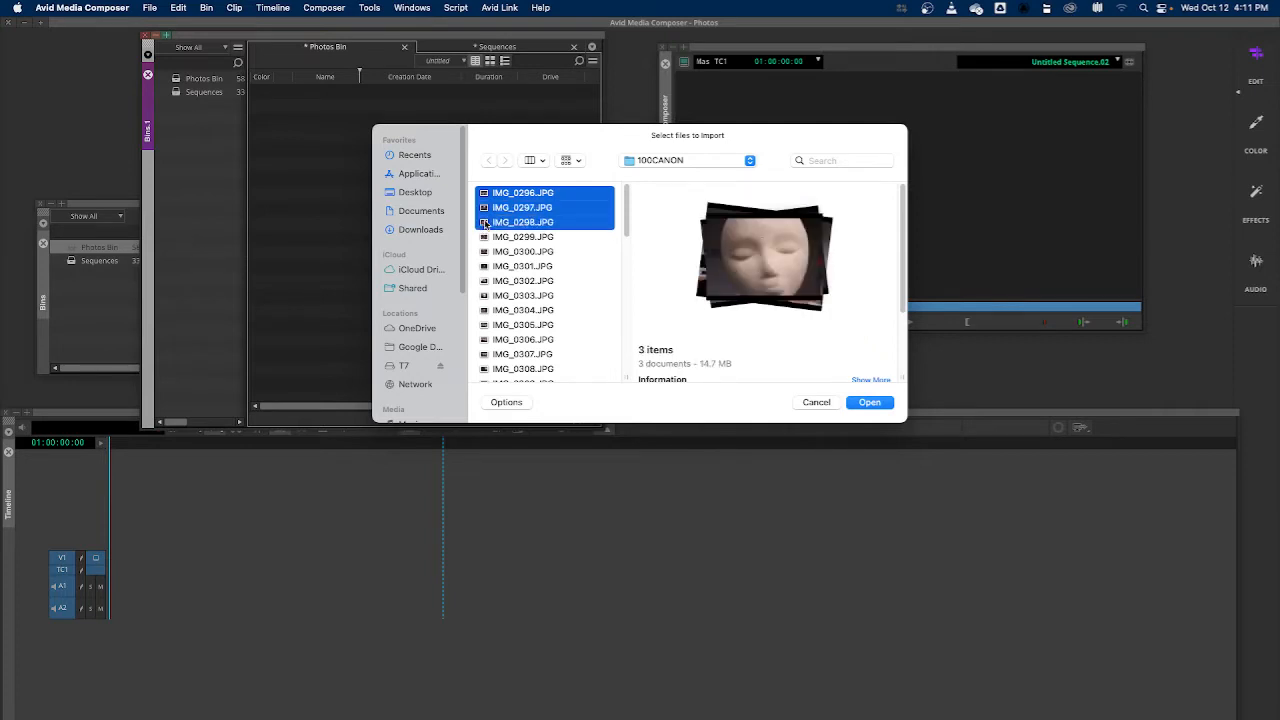
pyautogui.keyDown('shift'); pyautogui.click(487, 237); pyautogui.keyUp('shift')
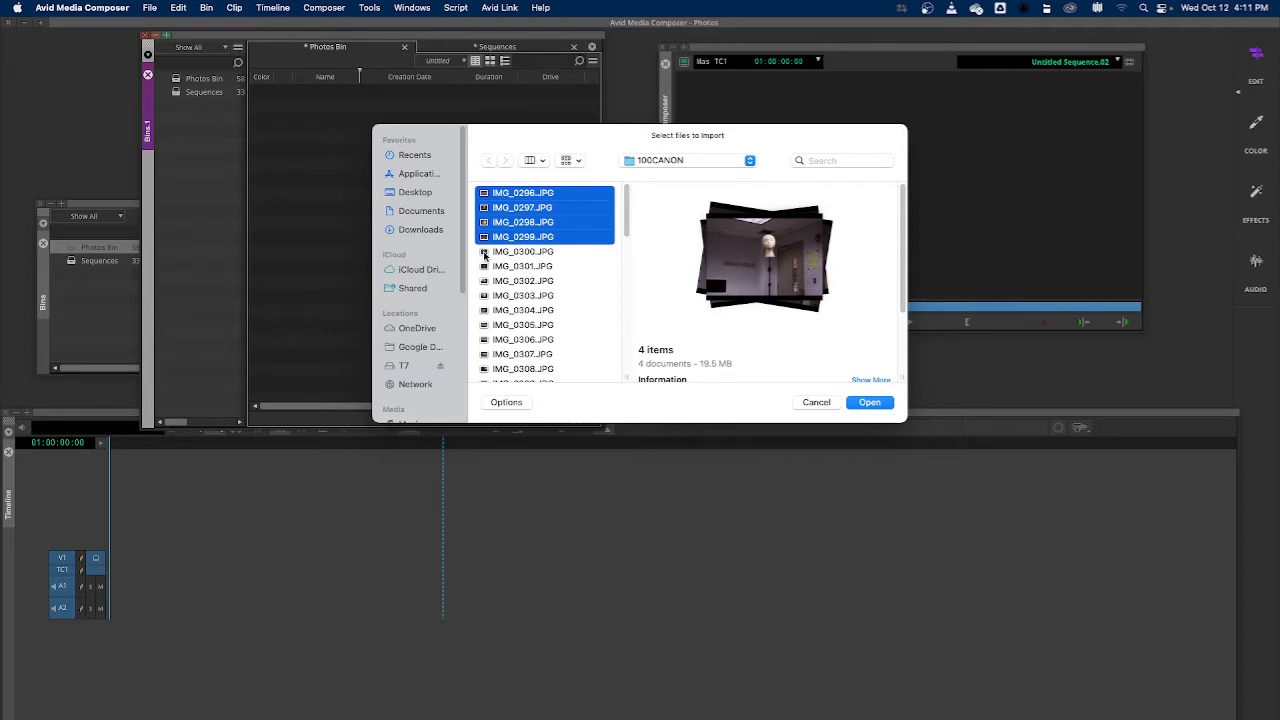
pyautogui.keyDown('shift'); pyautogui.click(485, 252); pyautogui.keyUp('shift')
pyautogui.keyDown('shift'); pyautogui.click(484, 267); pyautogui.keyUp('shift')
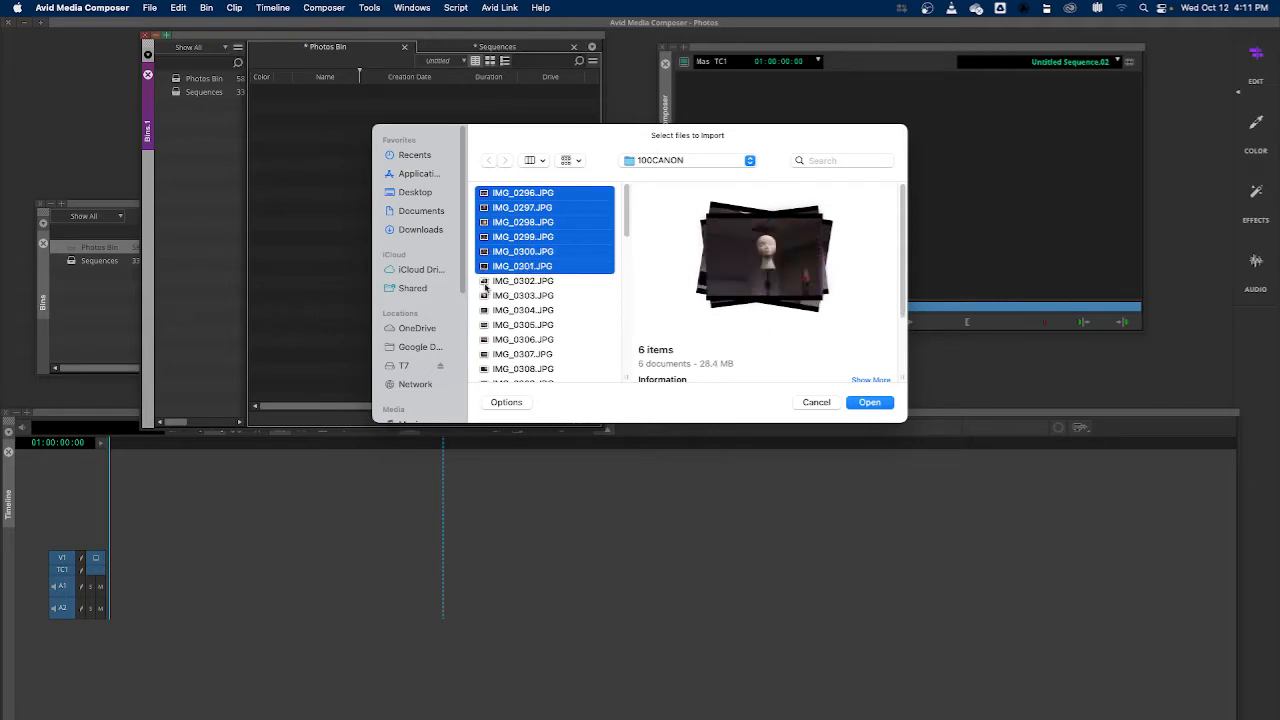
pyautogui.keyDown('shift'); pyautogui.click(485, 282); pyautogui.keyUp('shift')
pyautogui.keyDown('shift'); pyautogui.click(485, 296); pyautogui.keyUp('shift')
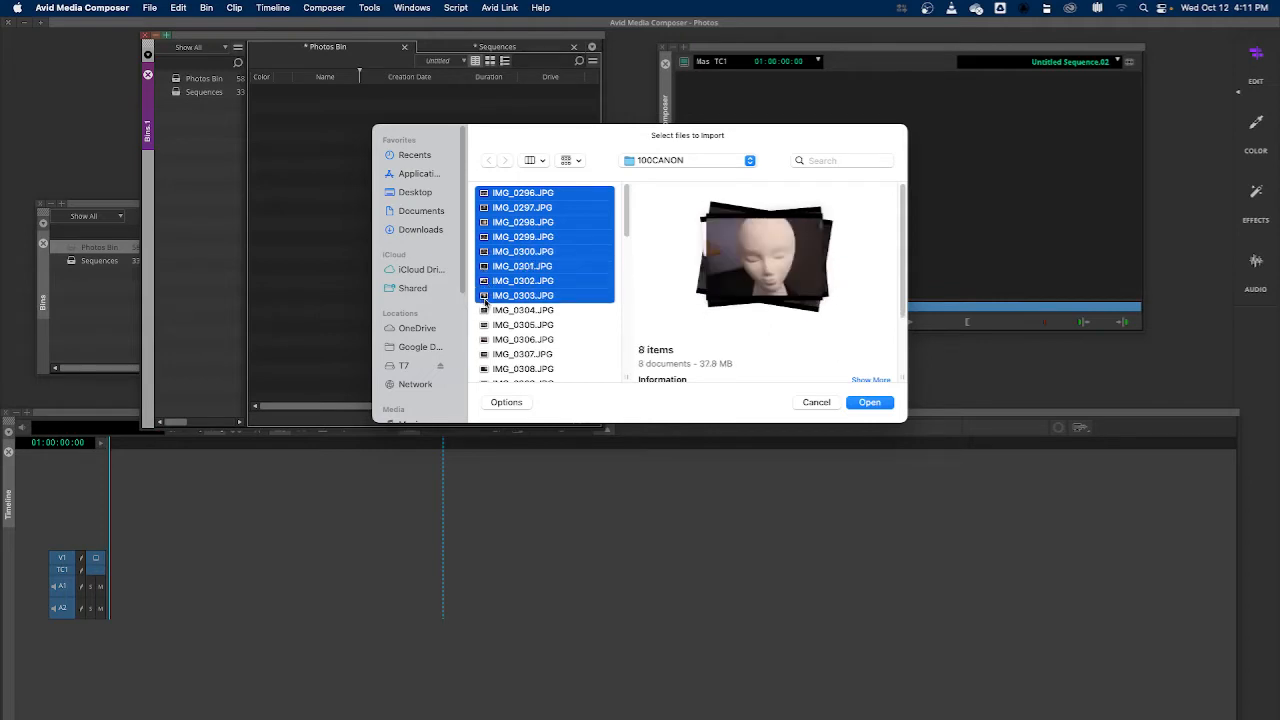
pyautogui.keyDown('shift'); pyautogui.click(485, 311); pyautogui.keyUp('shift')
pyautogui.keyDown('shift'); pyautogui.click(485, 325); pyautogui.keyUp('shift')
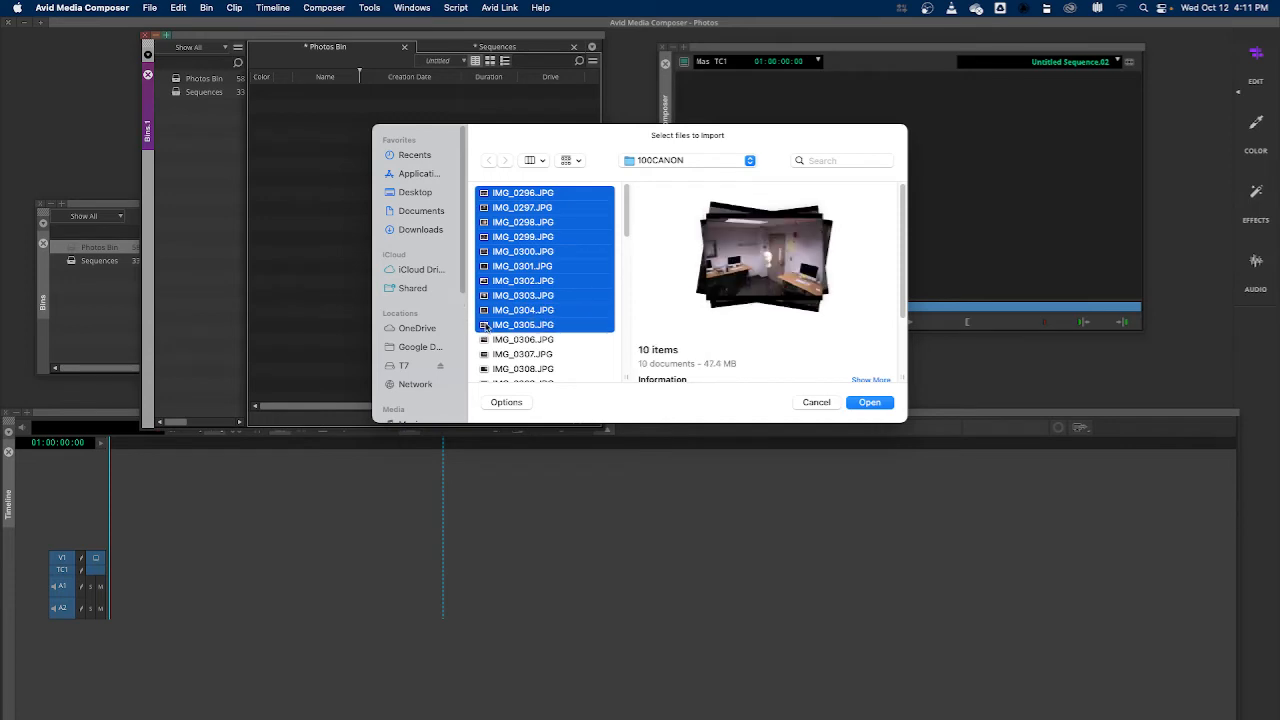
pyautogui.keyDown('shift'); pyautogui.click(485, 340); pyautogui.keyUp('shift')
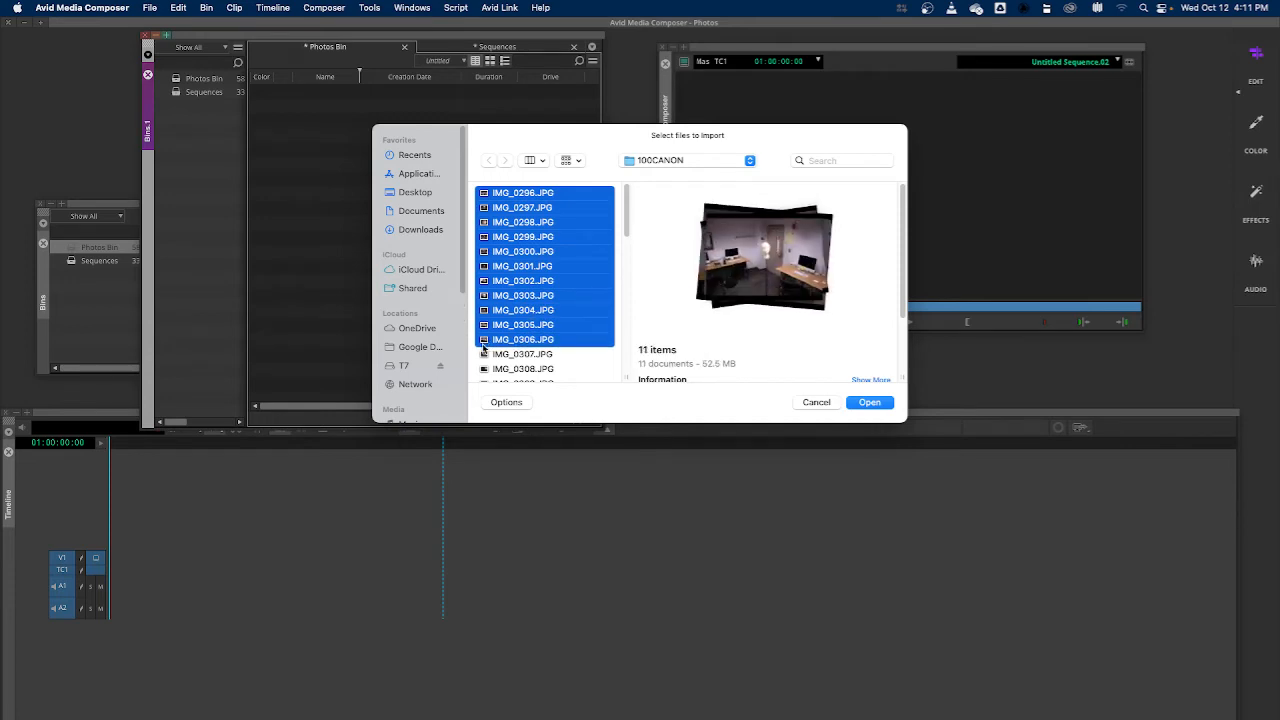
pyautogui.keyDown('shift'); pyautogui.click(485, 354); pyautogui.keyUp('shift')
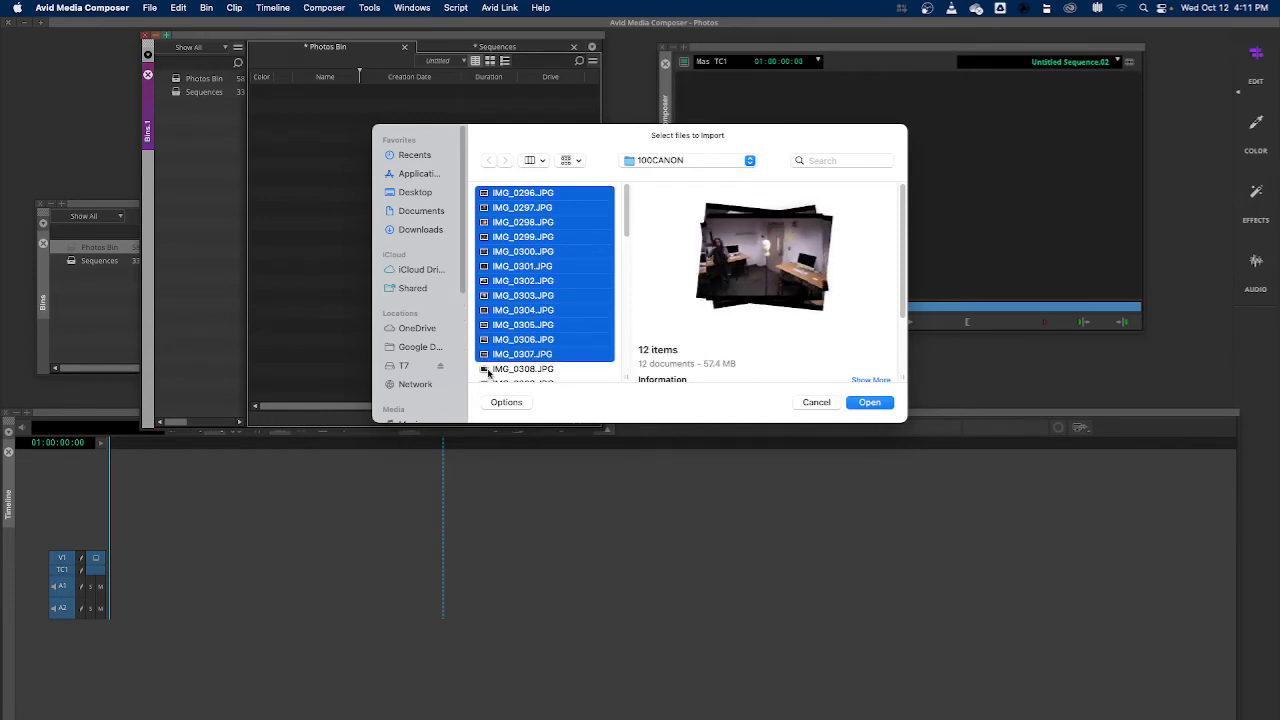
pyautogui.keyDown('shift'); pyautogui.click(485, 369); pyautogui.keyUp('shift')
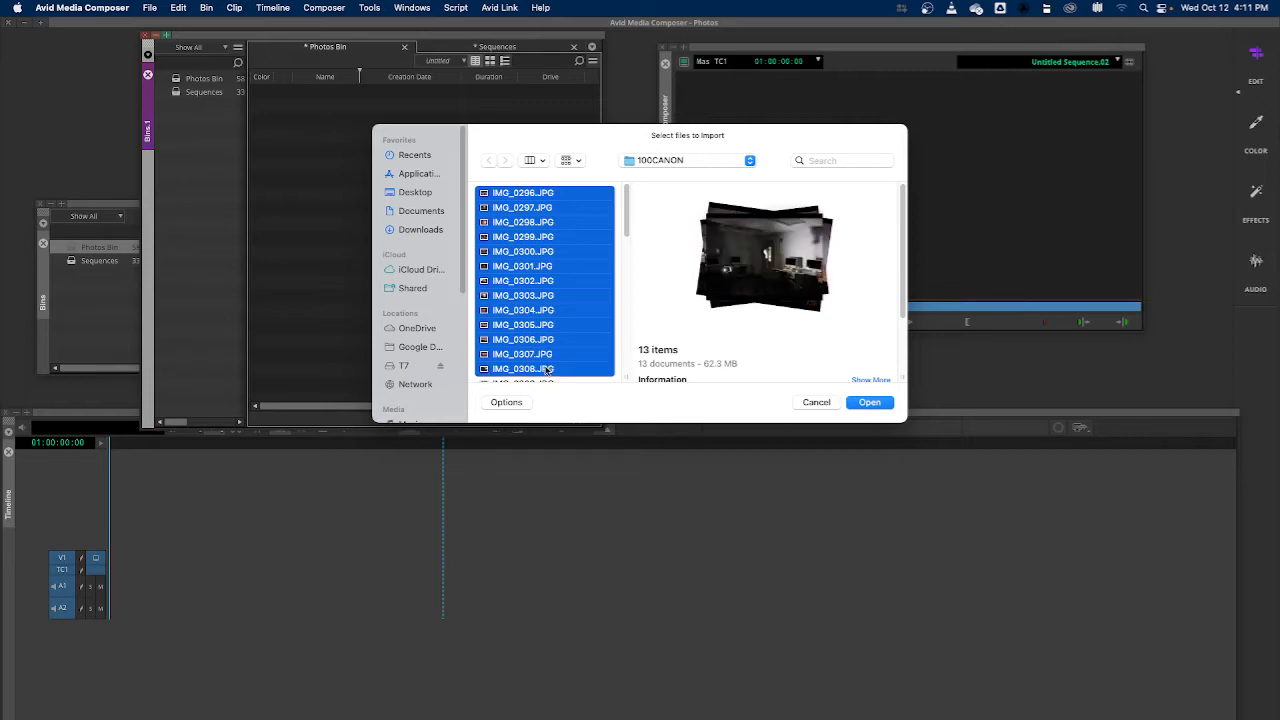
pyautogui.scroll(-10, 556, 286)
pyautogui.scroll(10, 556, 290)
# - Set the frame import duration to 10 seconds in the import options and import the selected photos
pyautogui.click(512, 404)
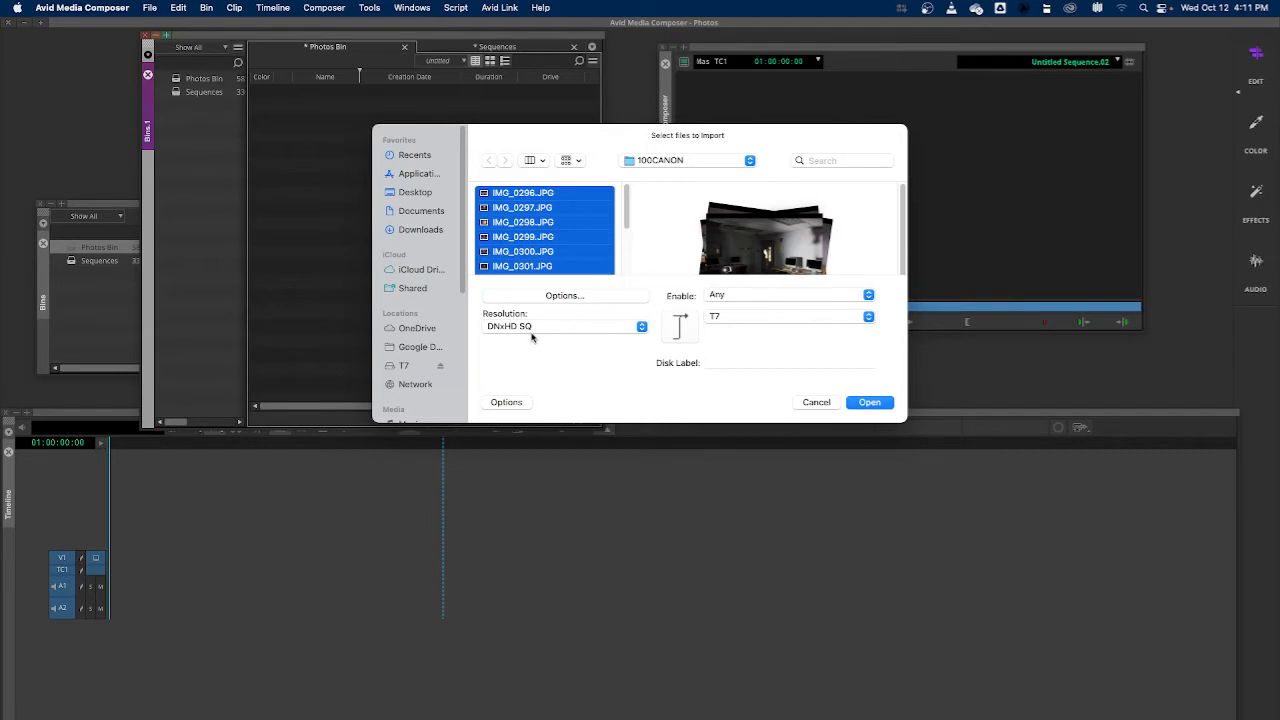
pyautogui.click(582, 298)
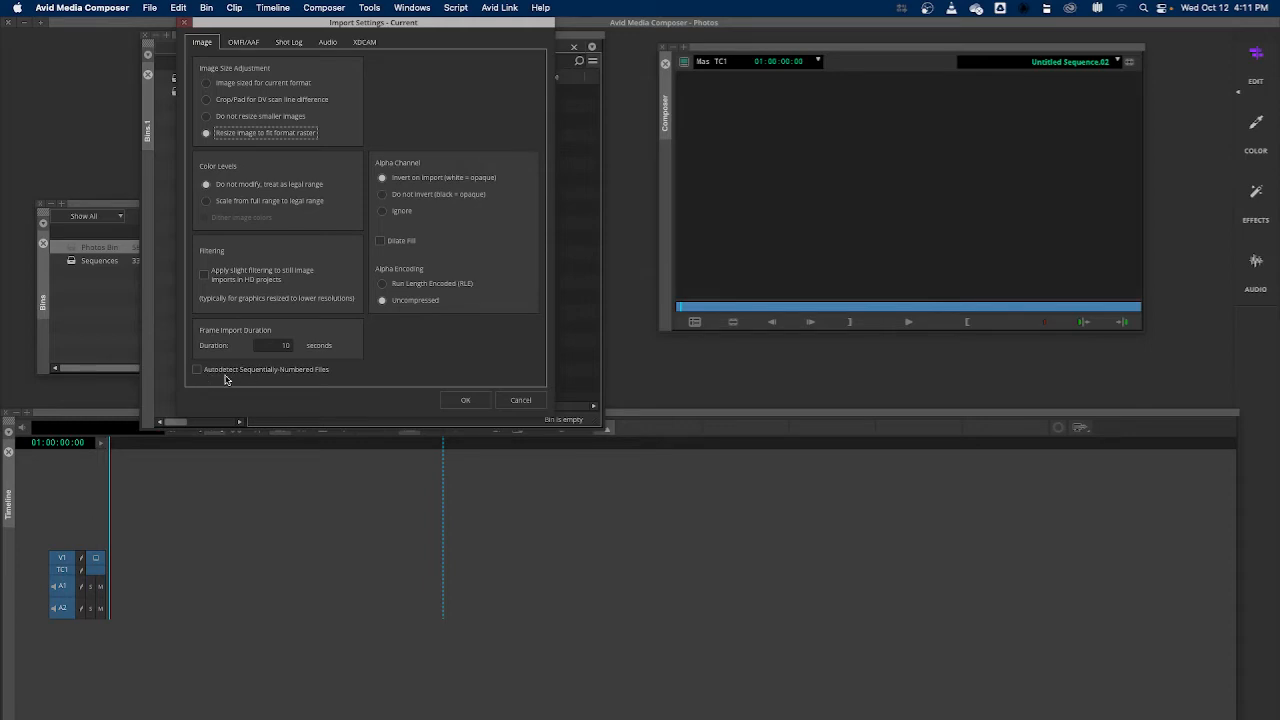
pyautogui.doubleClick(281, 346)
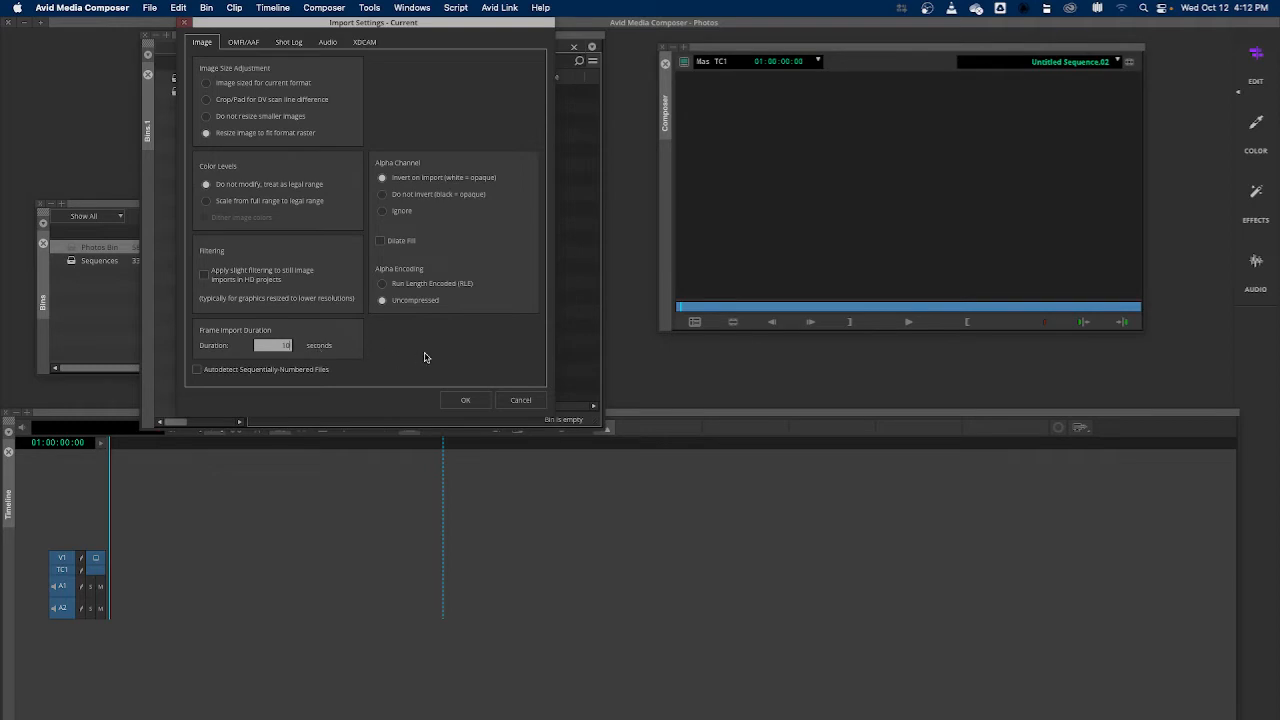
pyautogui.click(467, 403)
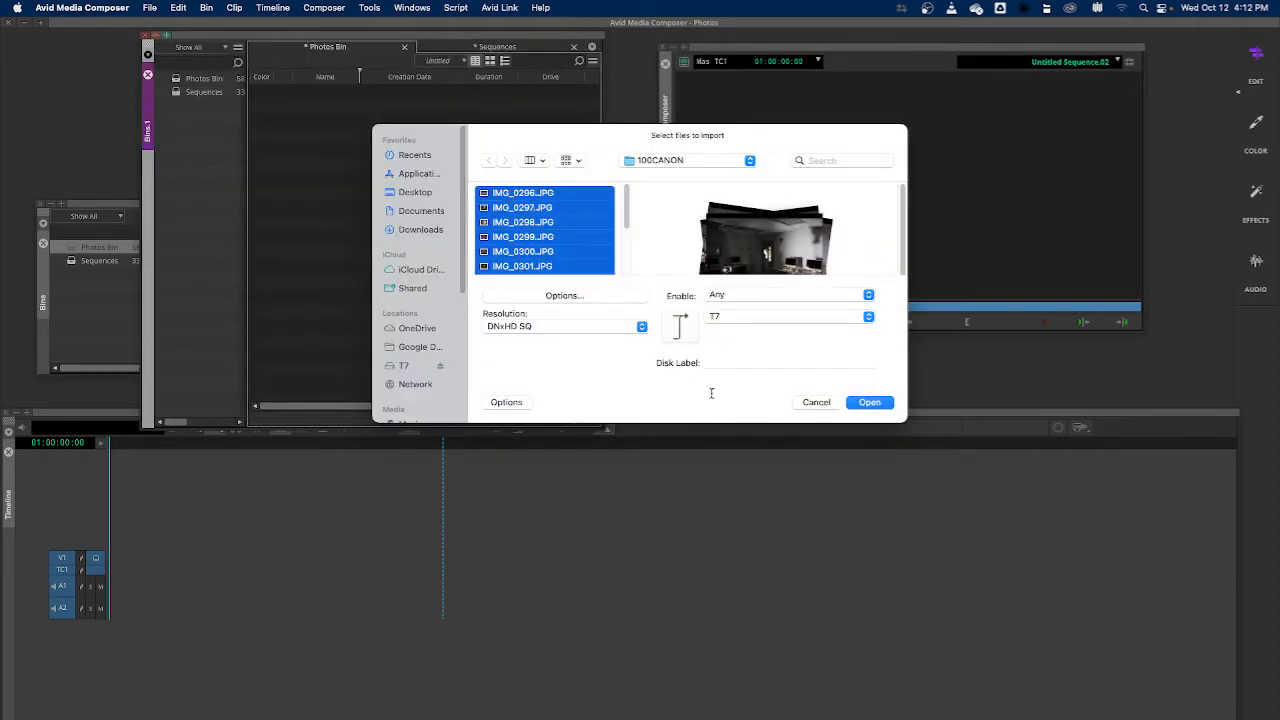
pyautogui.click(871, 404)
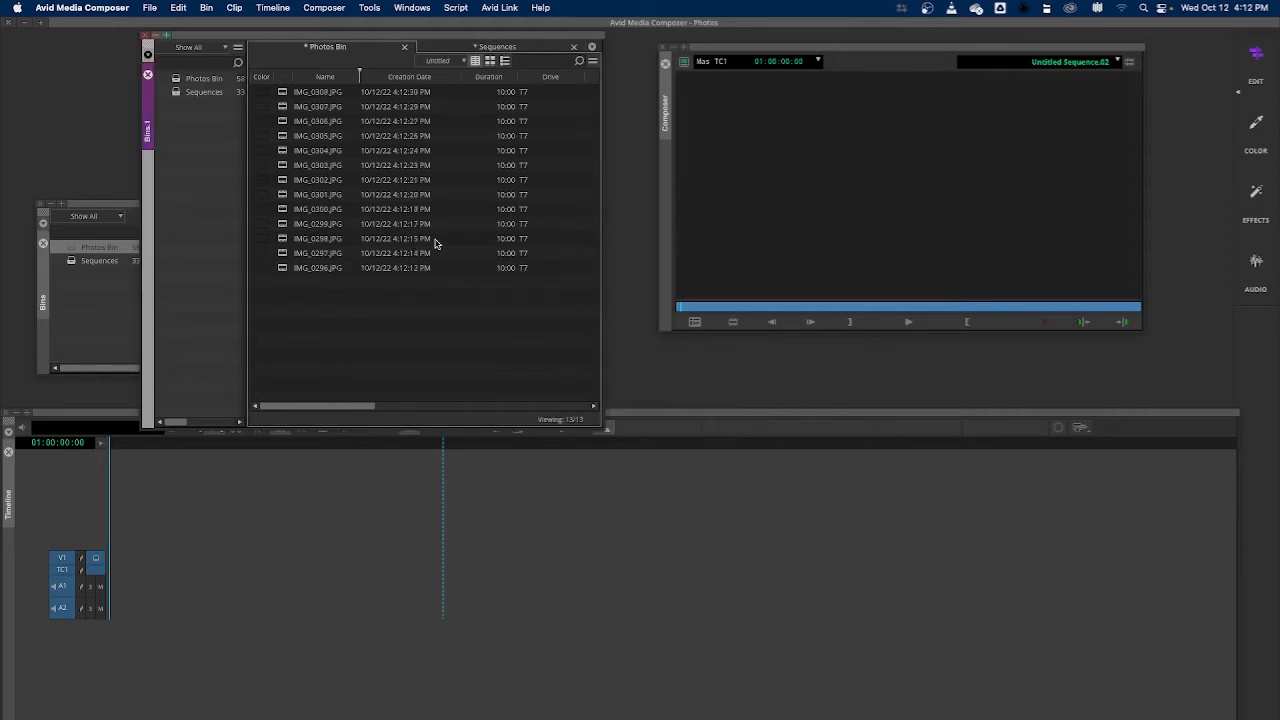
# - Sort the Photos Bin by the Name column in ascending order and clear the column selection
pyautogui.click(325, 79)
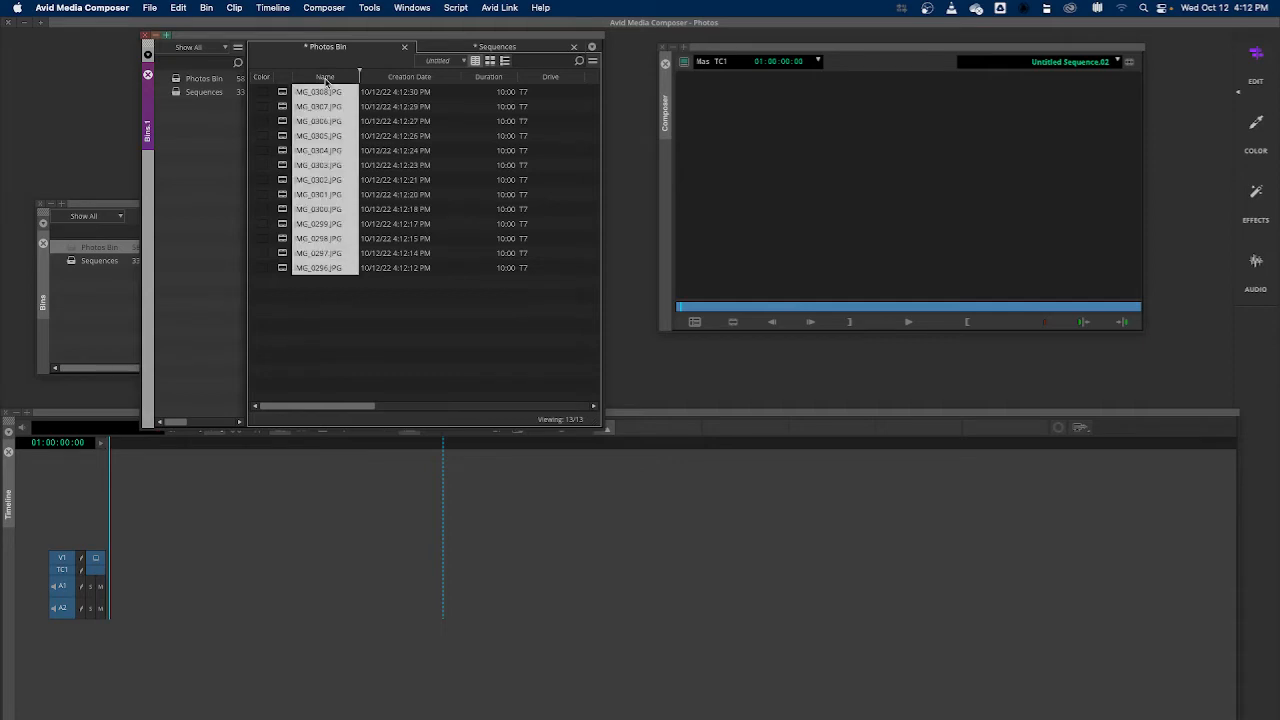
pyautogui.rightClick(325, 81)
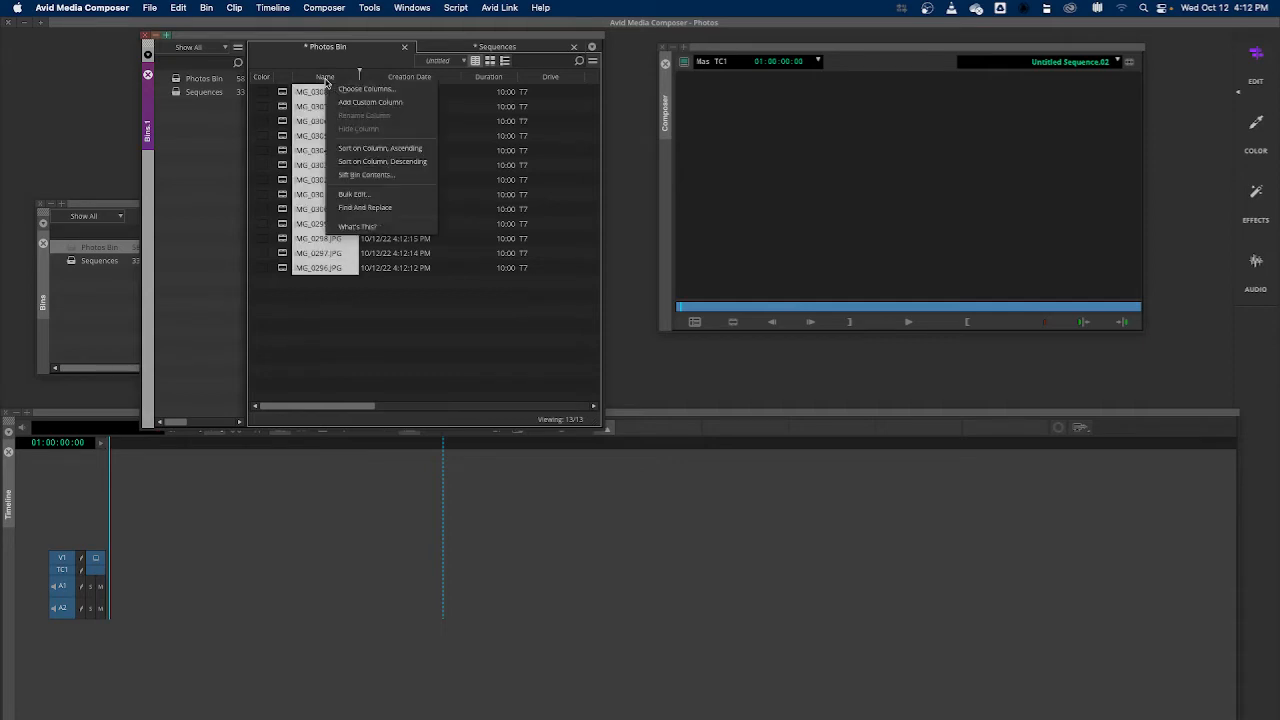
pyautogui.click(360, 150)
pyautogui.click(357, 317)
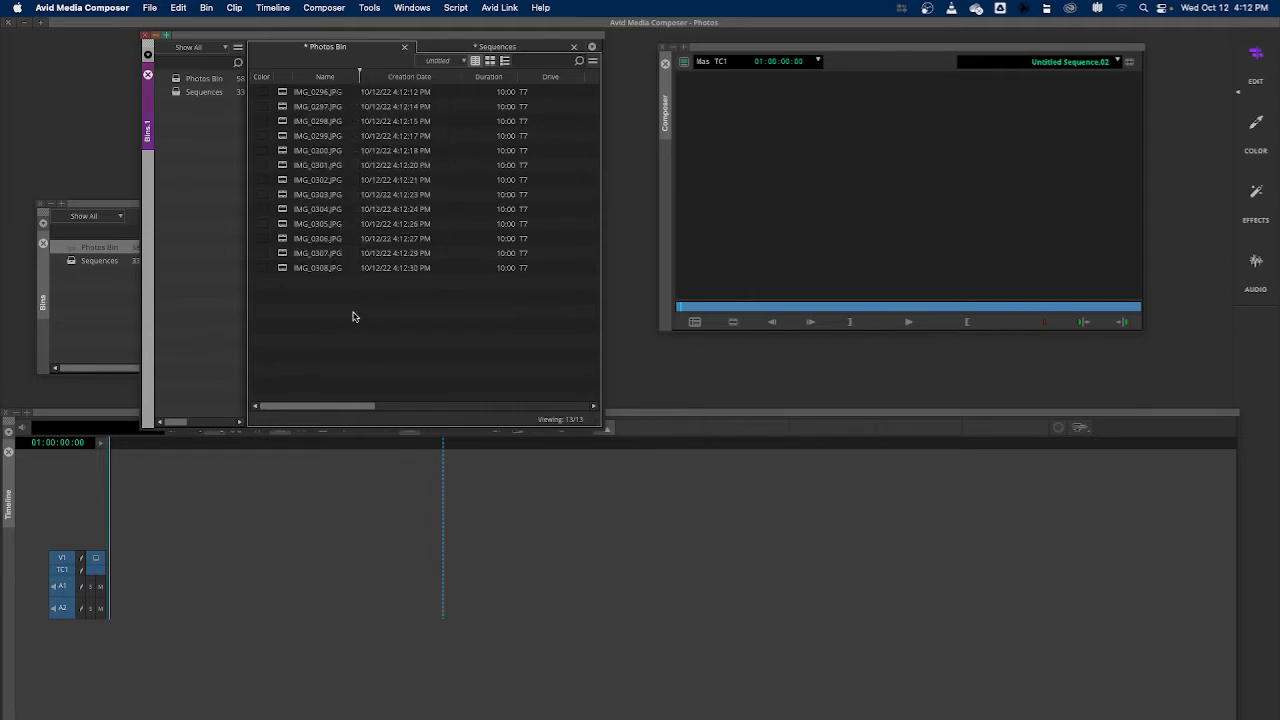
# - Preview IMG_0296.JPG in its own source monitor and close the monitor
pyautogui.doubleClick(288, 96)
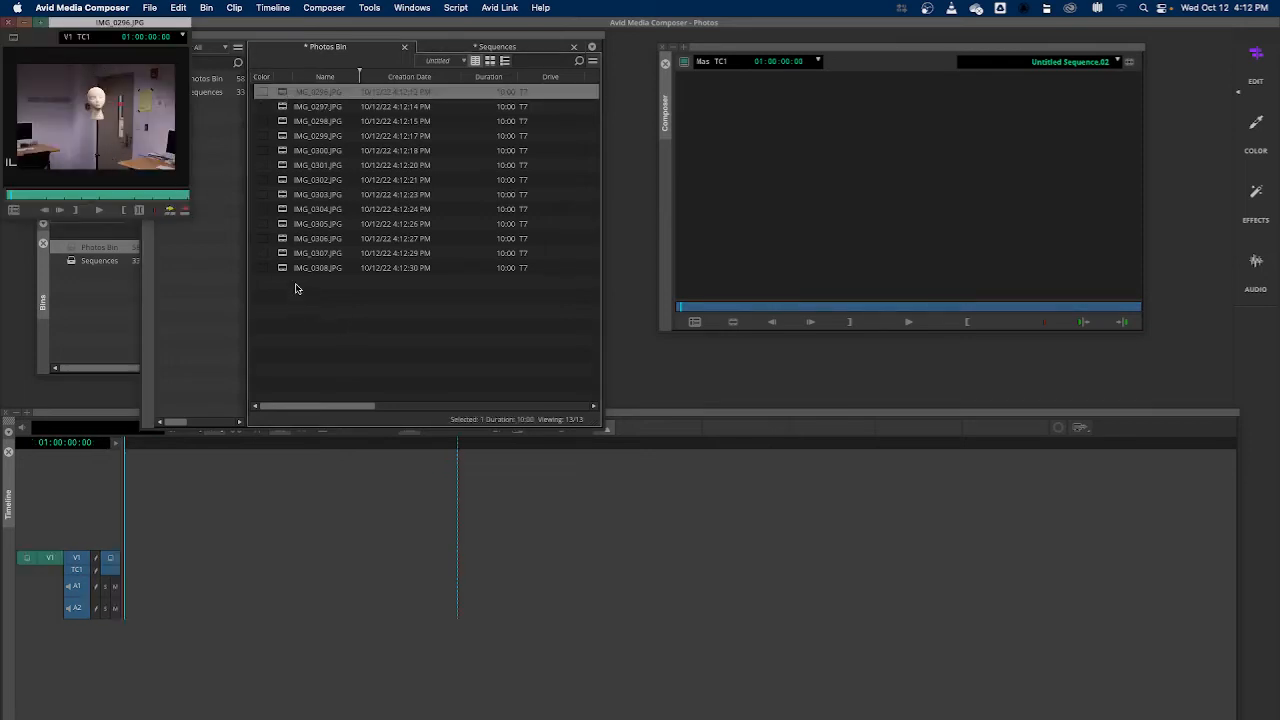
pyautogui.click(8, 24)
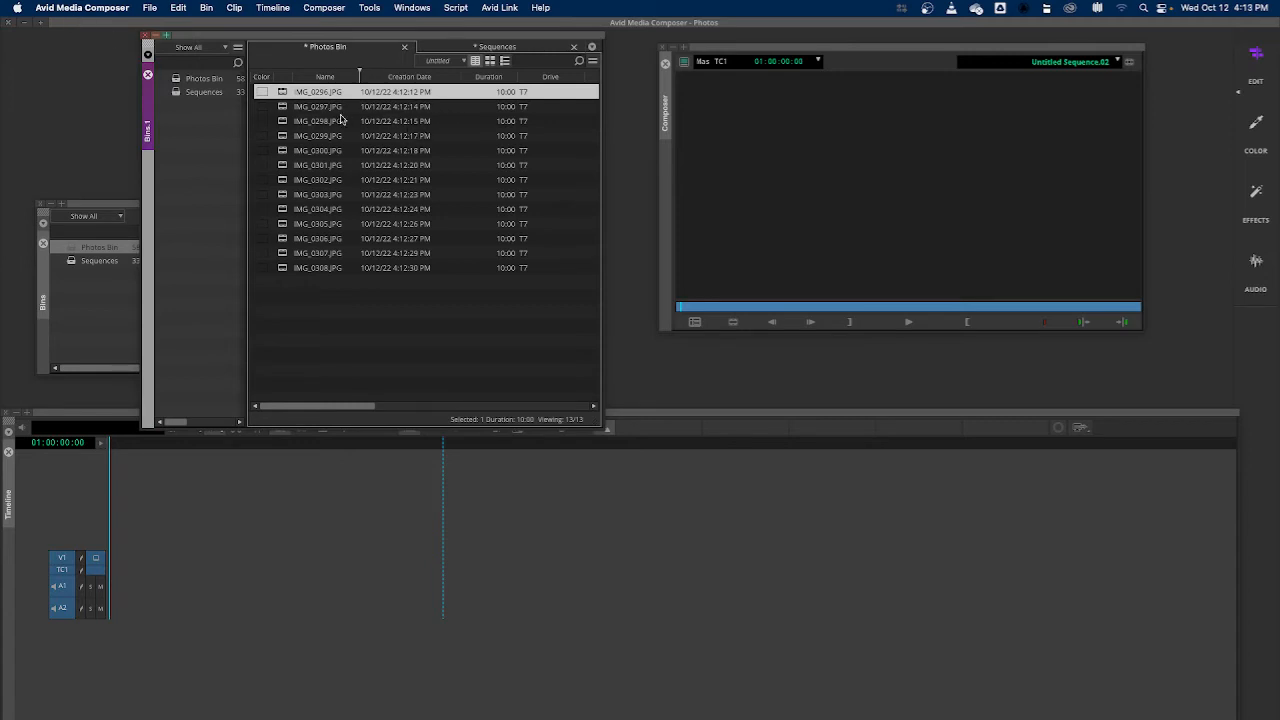
# - Select all photos in the Photos Bin, inspect them in script view, widen the bin to expose its mark columns, and return to text view
pyautogui.keyDown('shift'); pyautogui.click(284, 270); pyautogui.keyUp('shift')
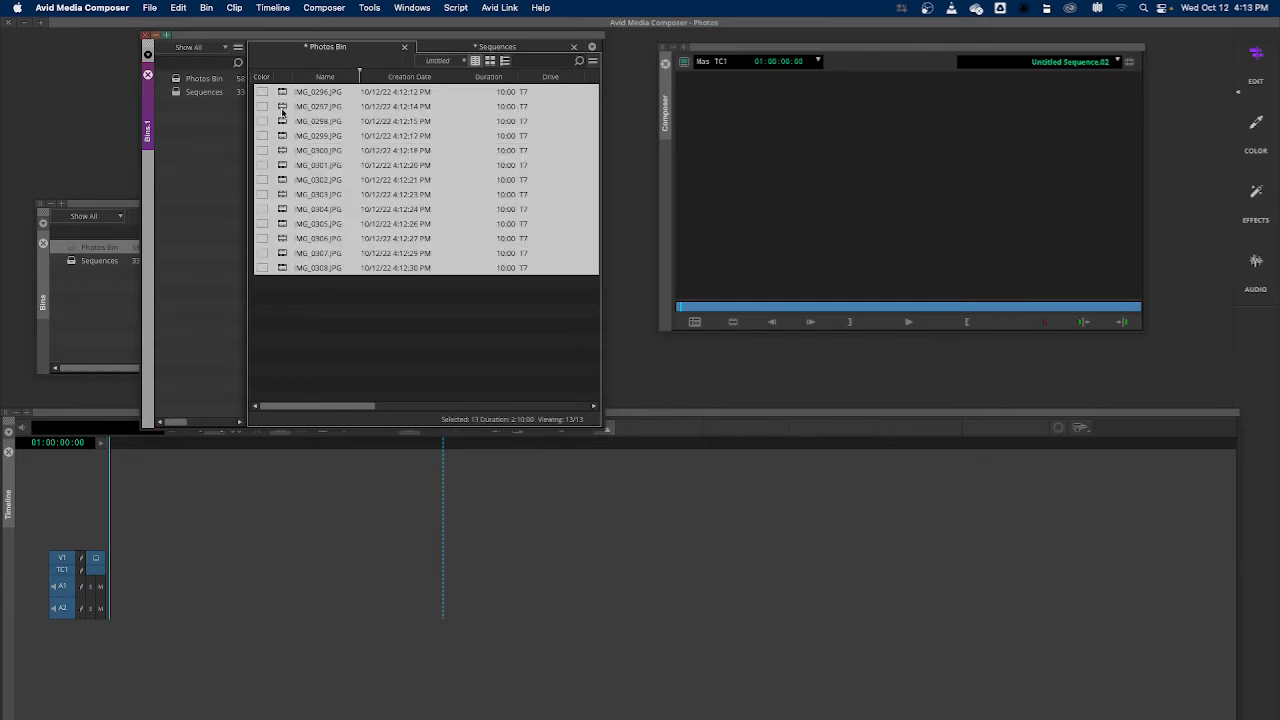
pyautogui.click(507, 63)
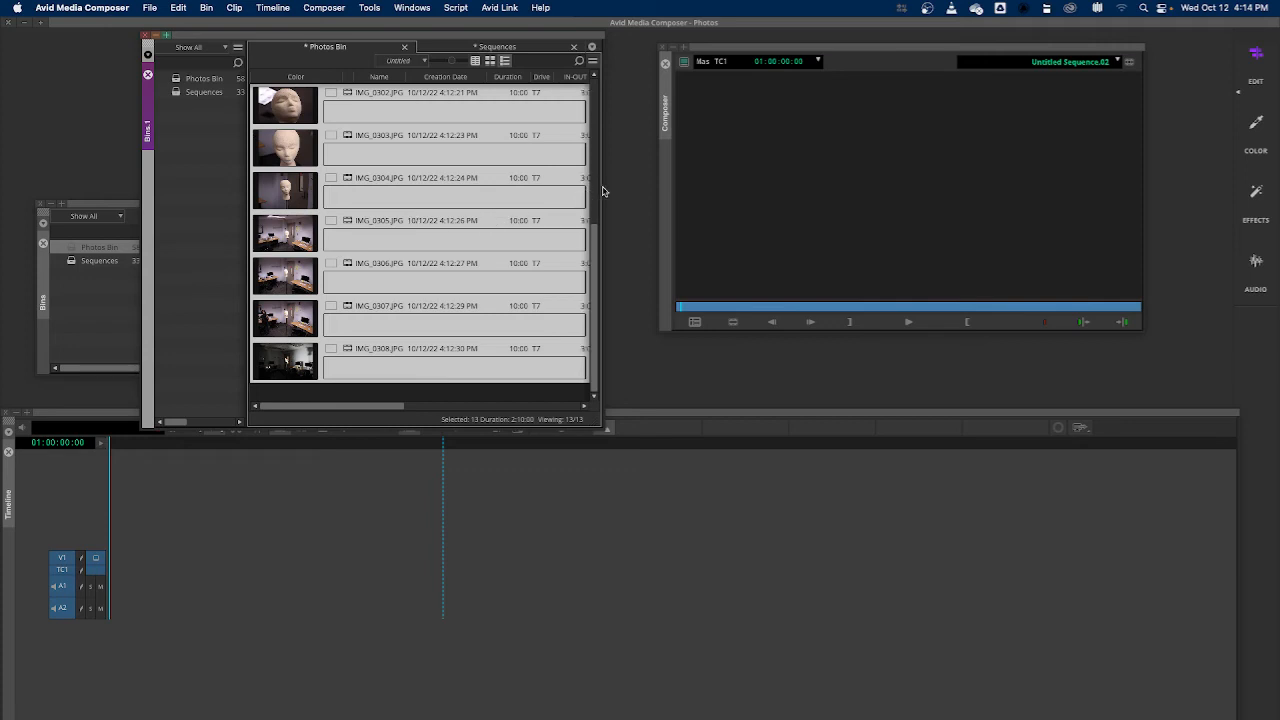
pyautogui.moveTo(605, 186); pyautogui.dragTo(1178, 211)
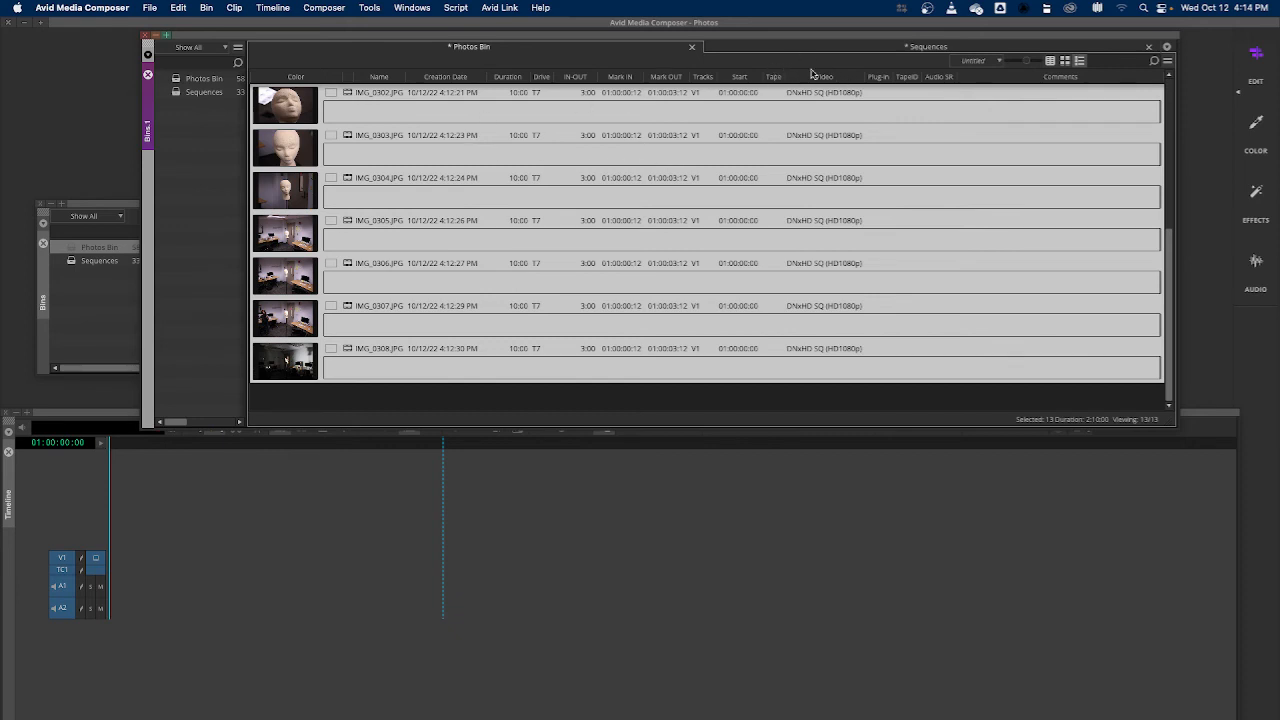
pyautogui.click(1050, 60)
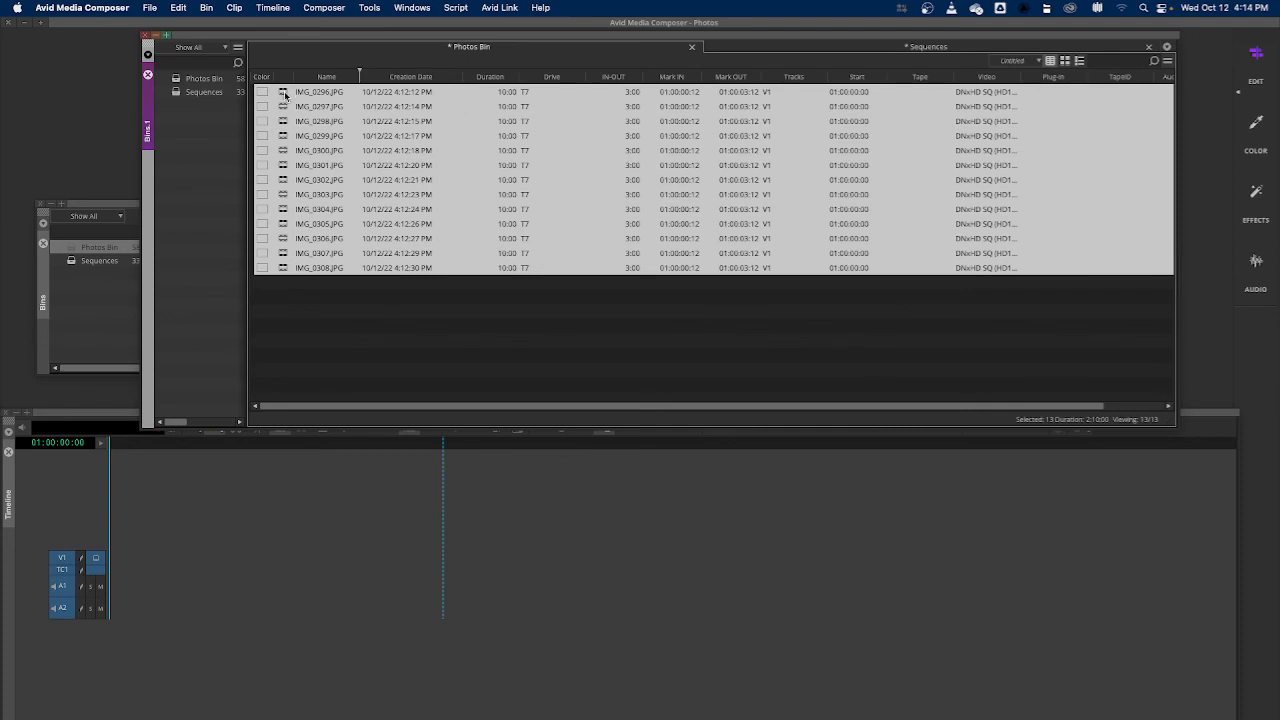
# - Add the selected photos in order to track V1 of the sequence and return the playhead to the start
pyautogui.moveTo(285, 97); pyautogui.dragTo(286, 534)
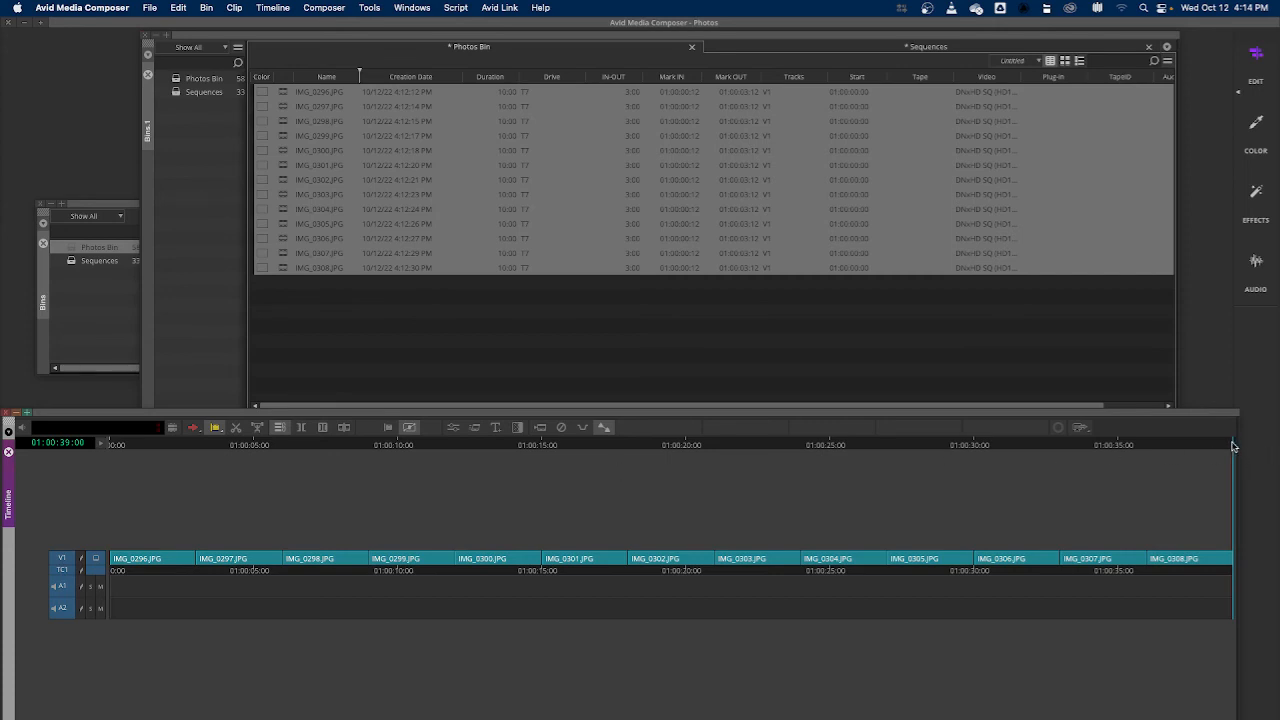
pyautogui.moveTo(1233, 446); pyautogui.dragTo(351, 470)
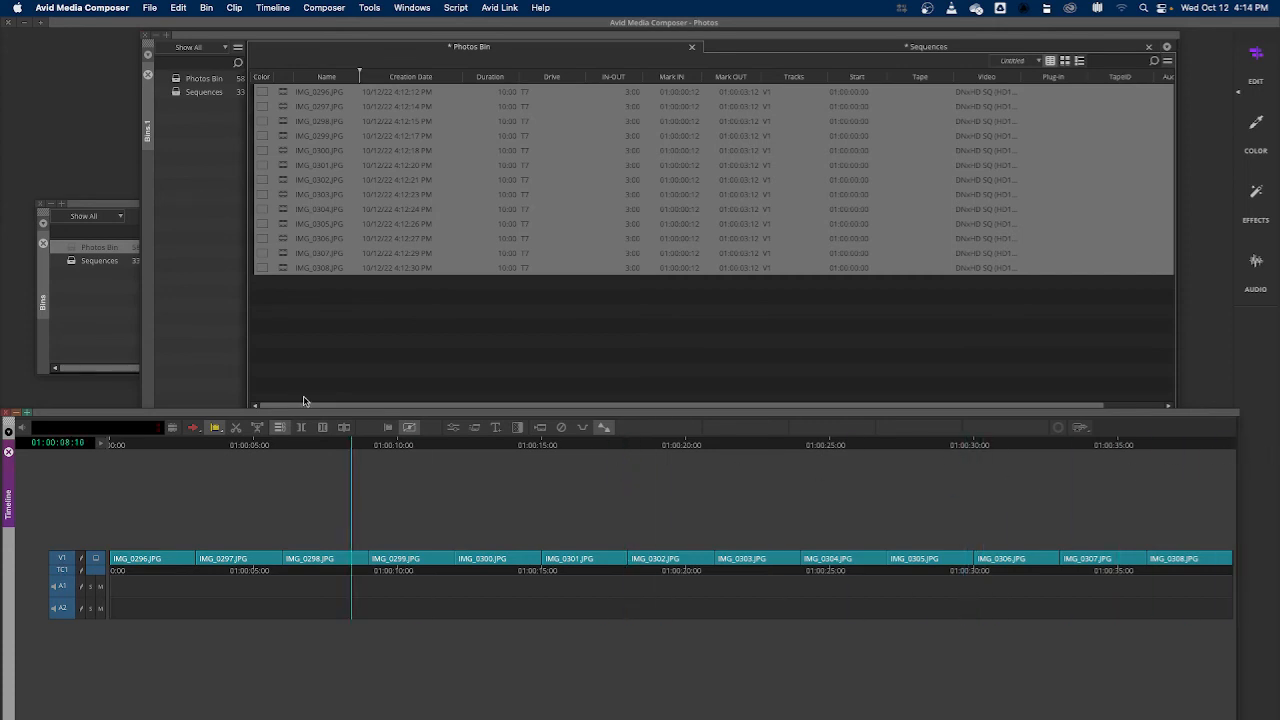
pyautogui.press('Home')
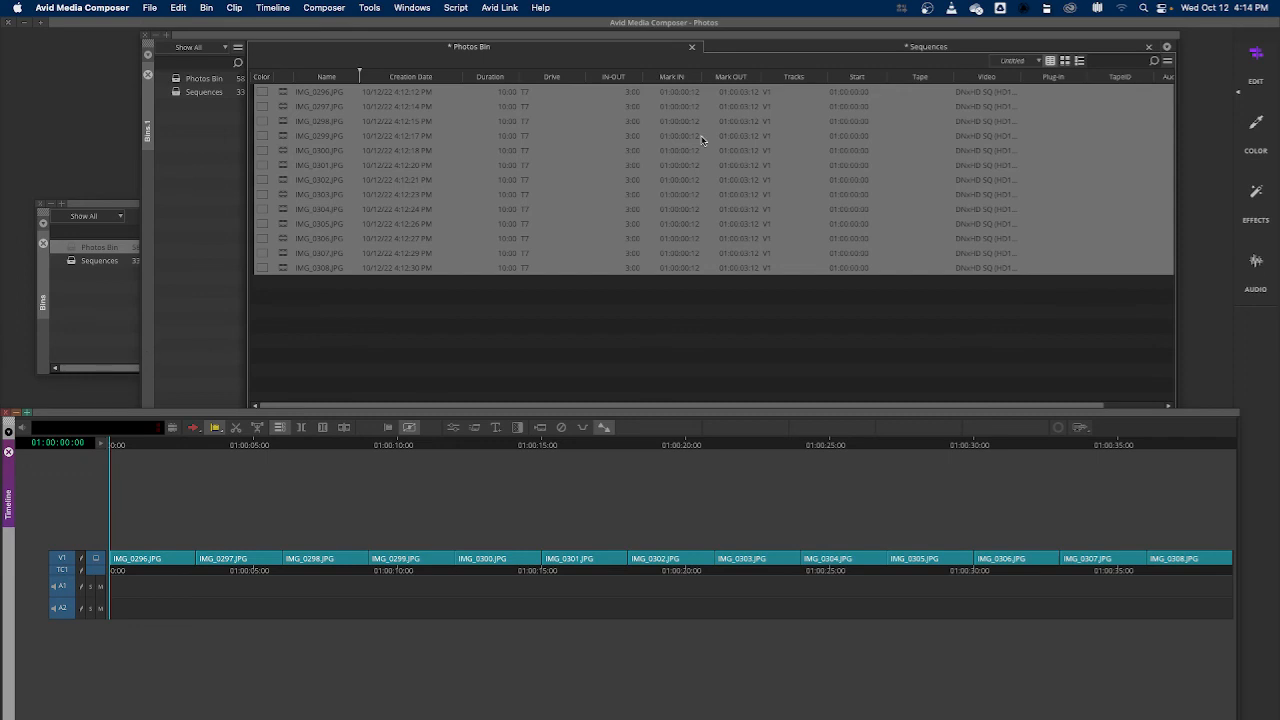
# - Narrow the bin to uncover the Composer monitor, then play the sequence from the start and stop within IMG_0301.JPG
pyautogui.moveTo(1175, 118); pyautogui.dragTo(529, 62)
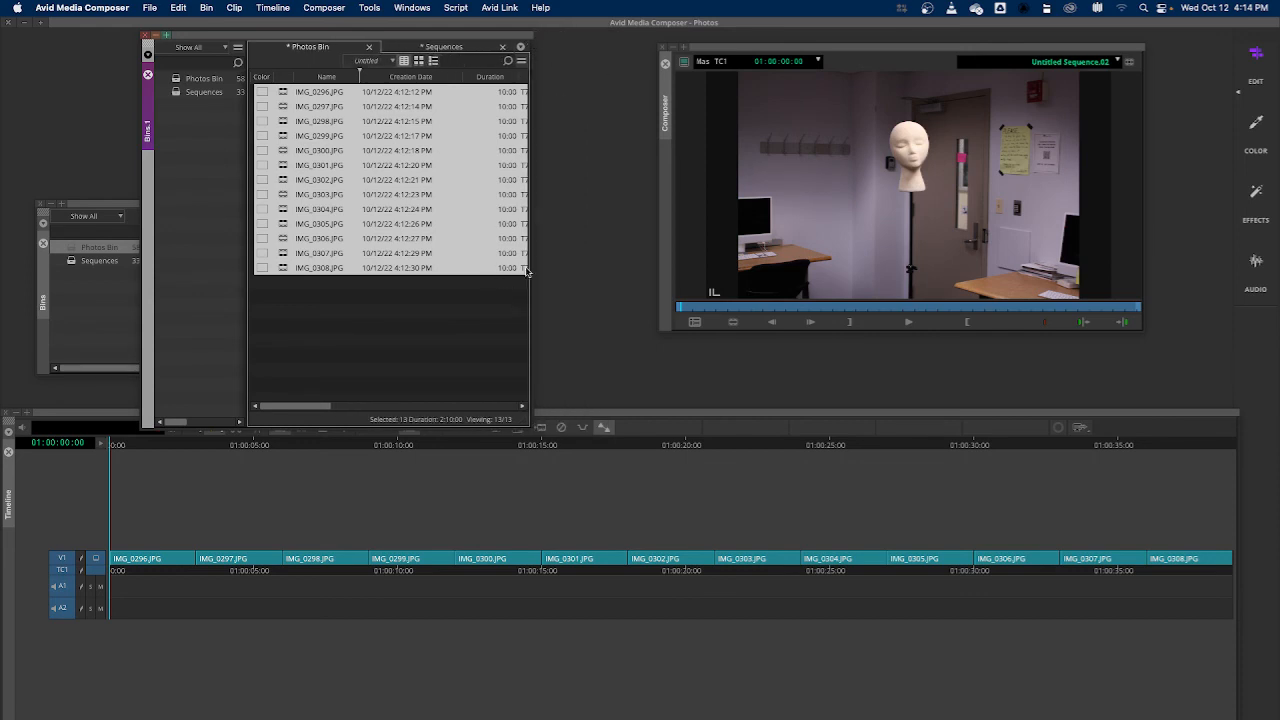
pyautogui.click(480, 317)
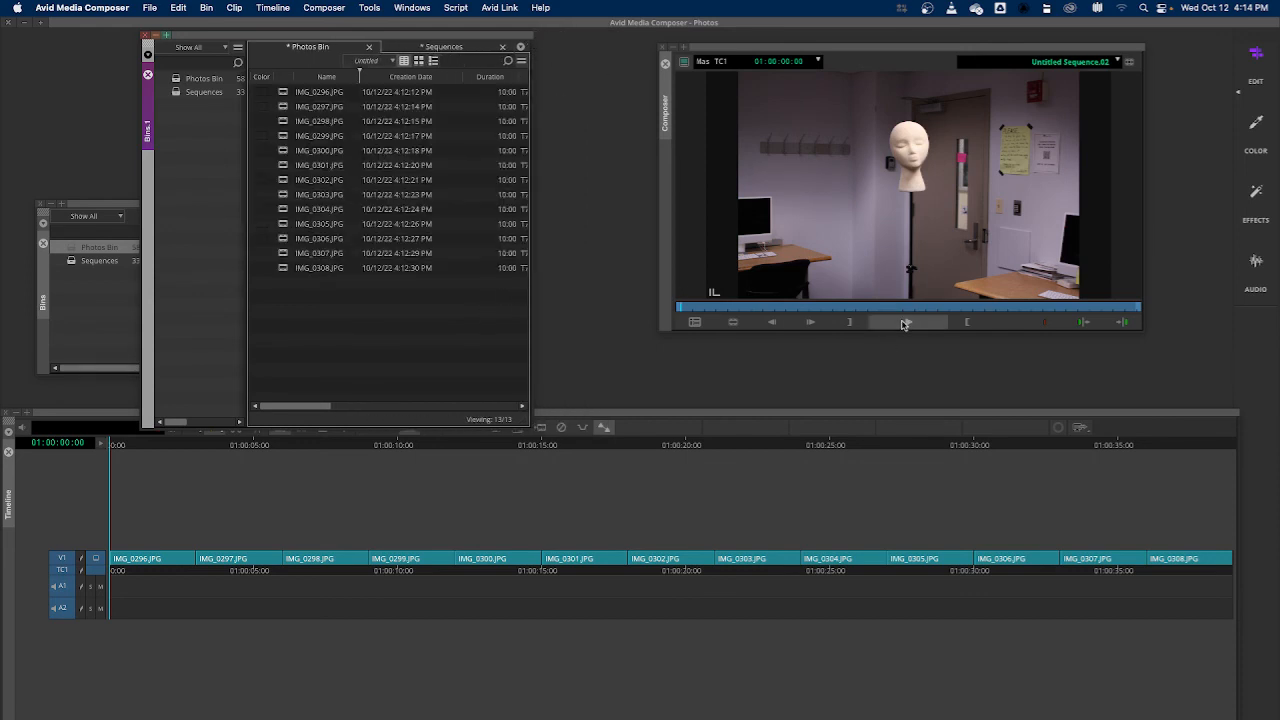
pyautogui.click(903, 323)
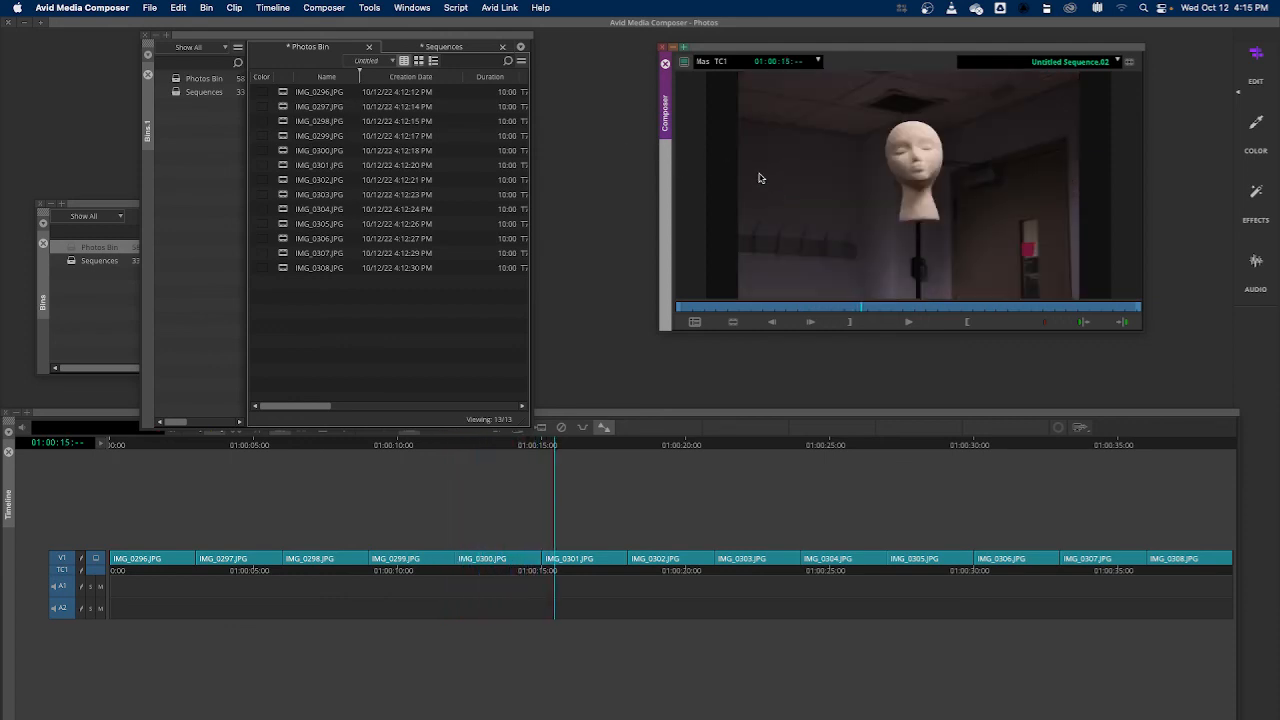
pyautogui.click(913, 322)
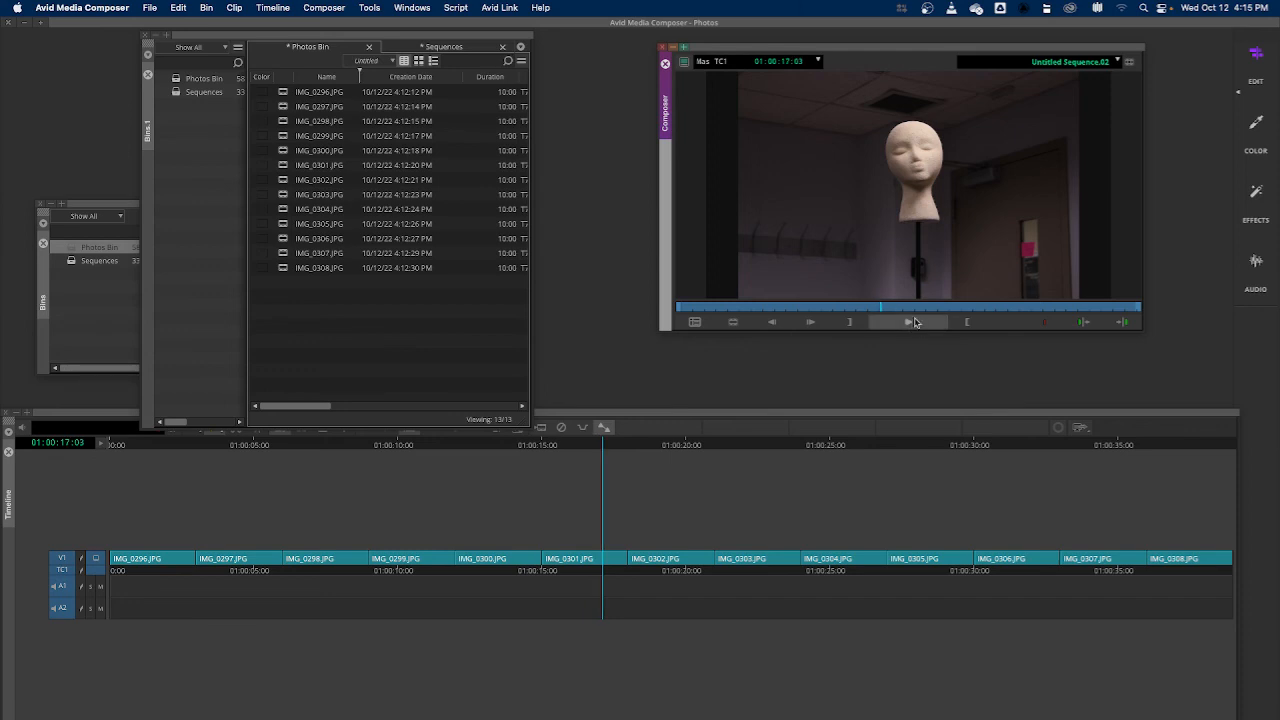